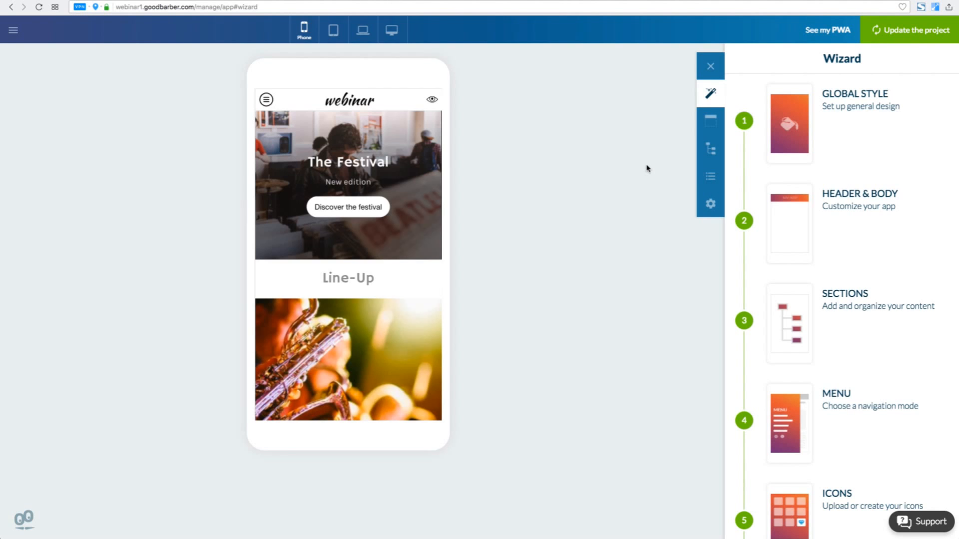
# Open the color scheme choices of the app's global style.
pyautogui.click(827, 131)
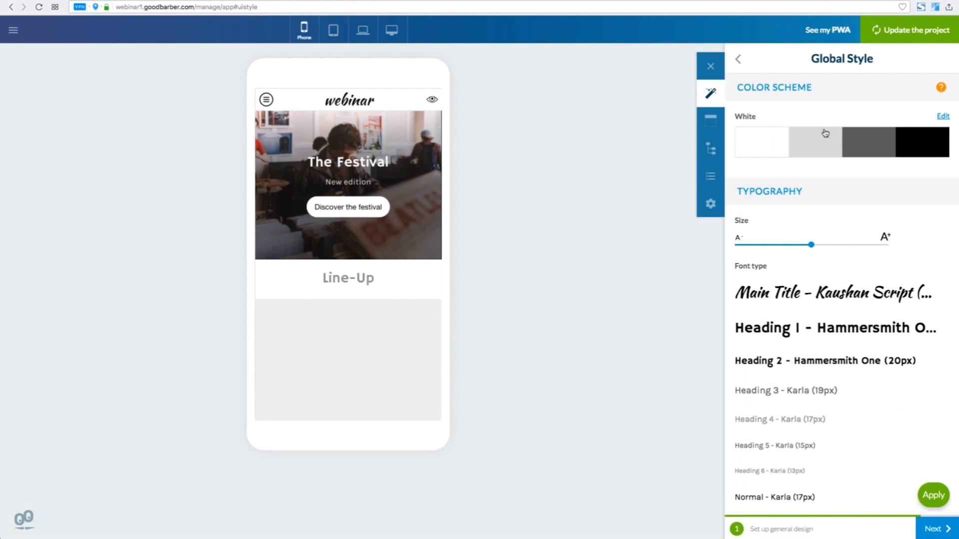
pyautogui.moveTo(825, 133)
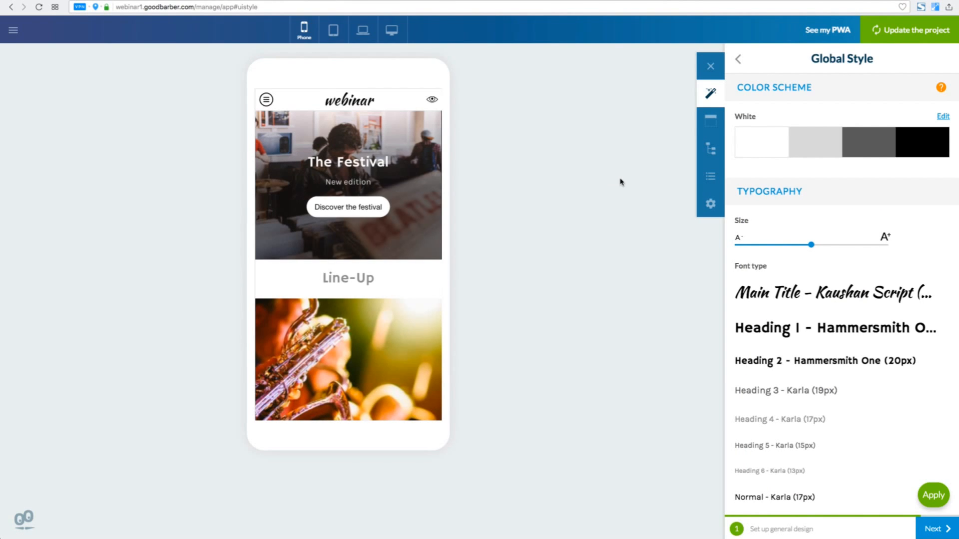
pyautogui.click(944, 117)
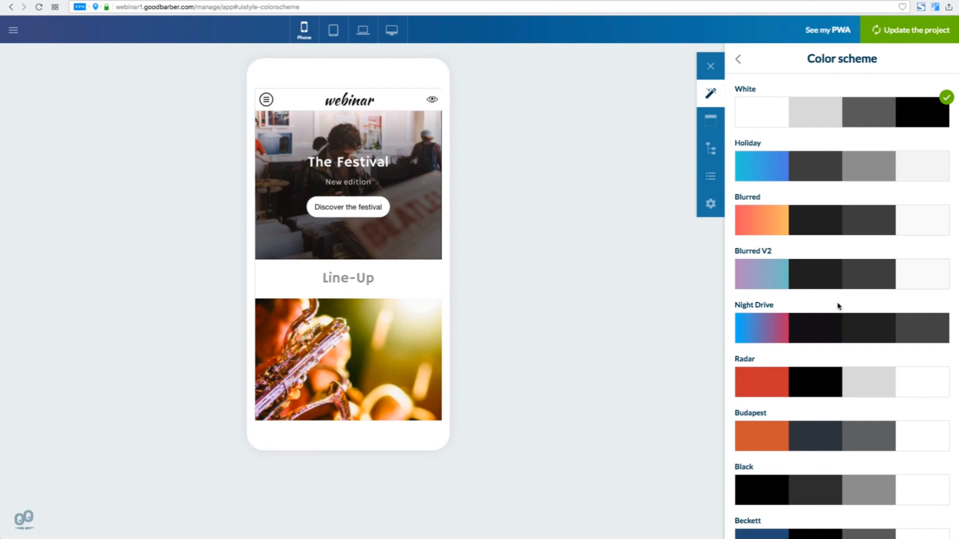
# Try the Cover, Night Drive, Blurred V2 and Holiday color schemes on the app.
pyautogui.scroll(-5, 839, 306)
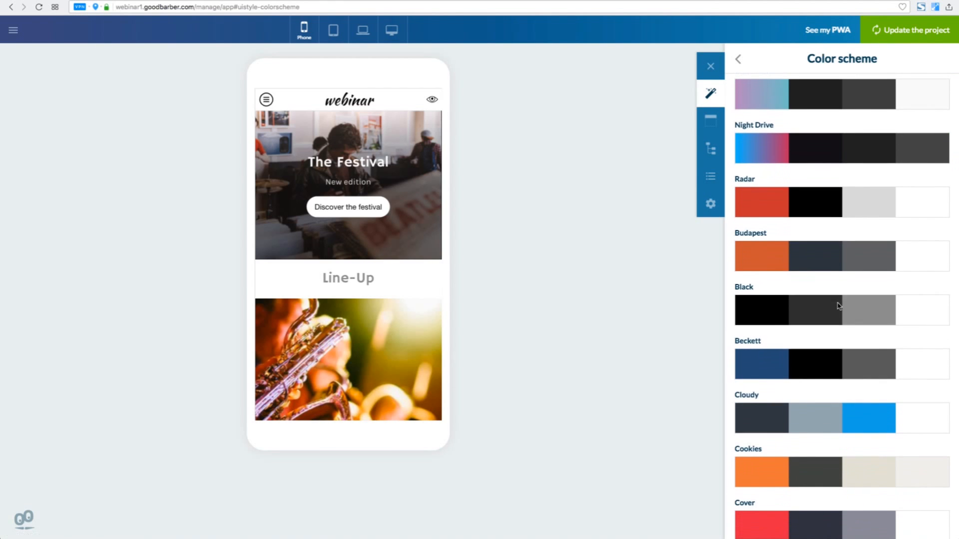
pyautogui.scroll(-4, 839, 306)
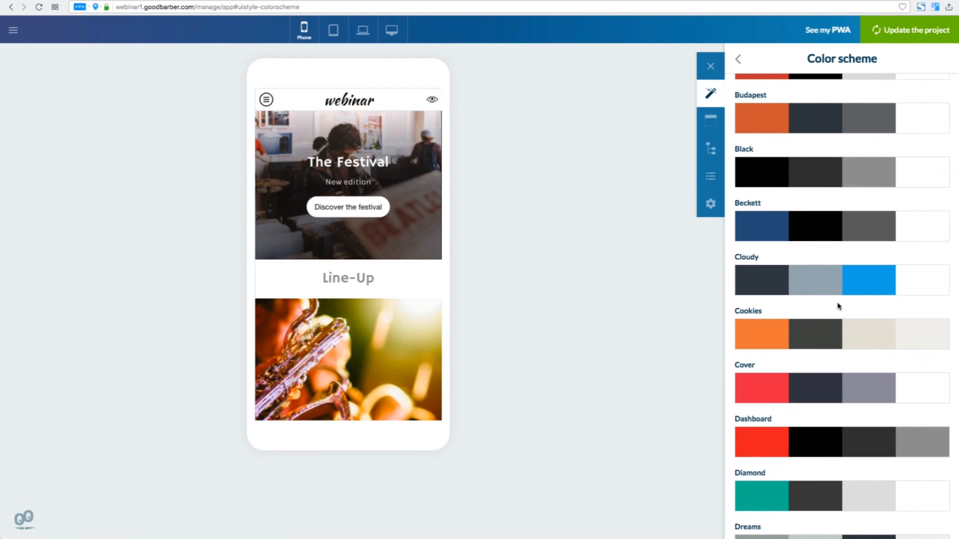
pyautogui.scroll(-4, 839, 307)
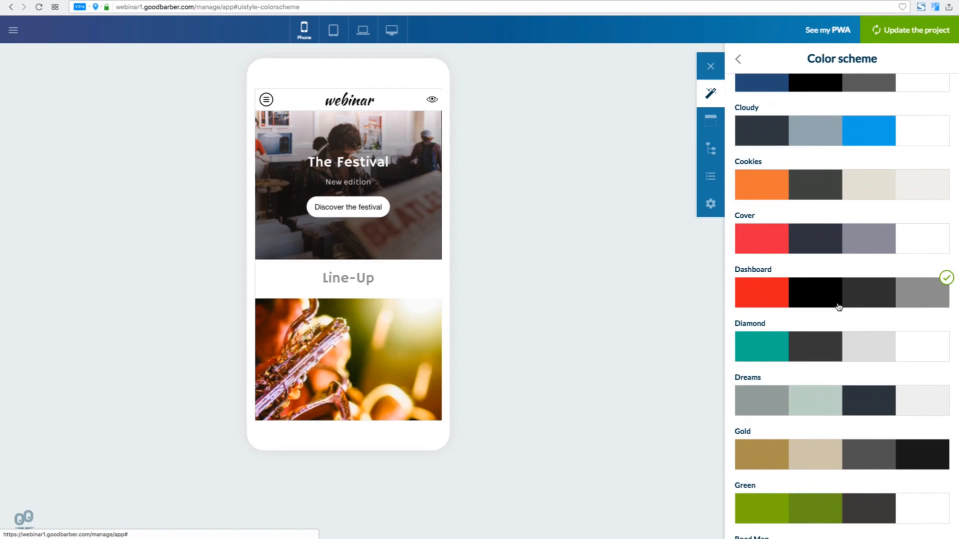
pyautogui.click(846, 243)
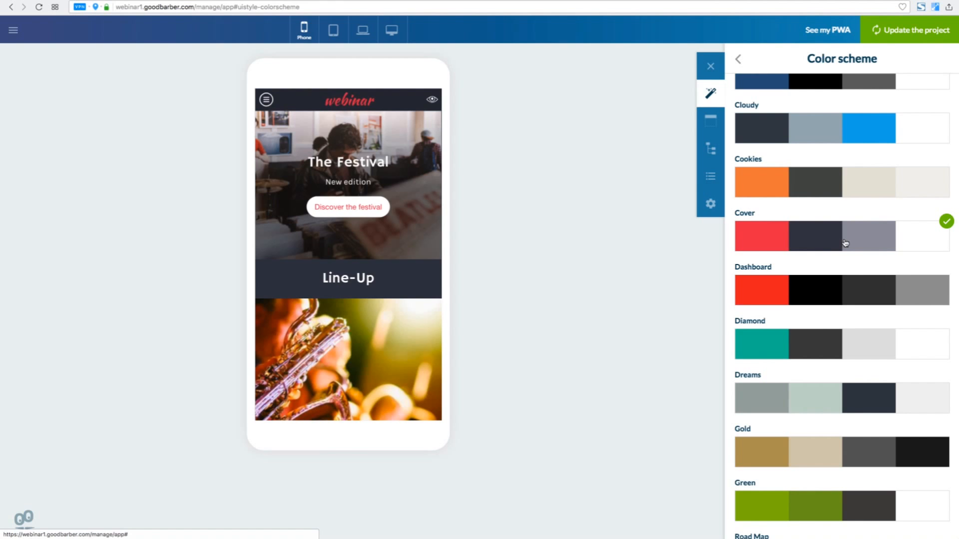
pyautogui.scroll(5, 845, 244)
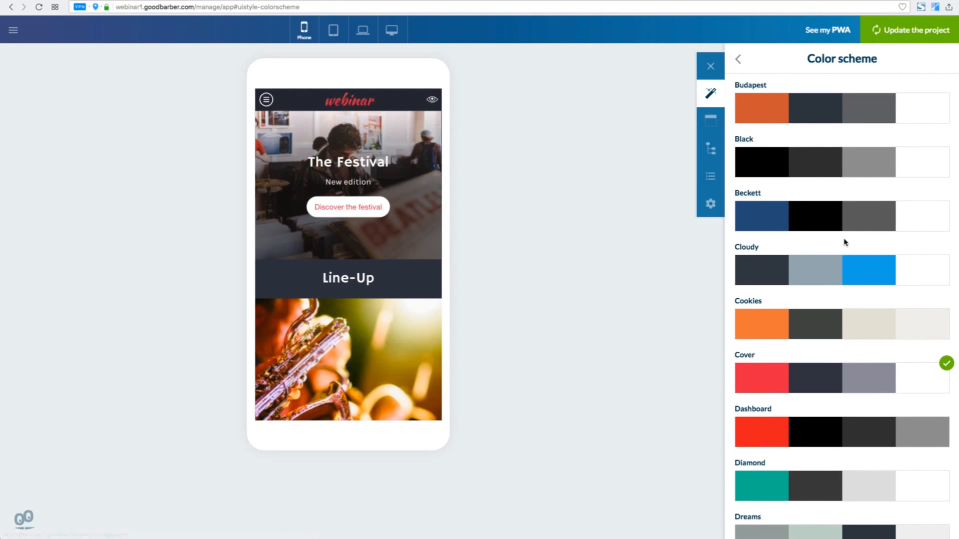
pyautogui.scroll(2, 845, 243)
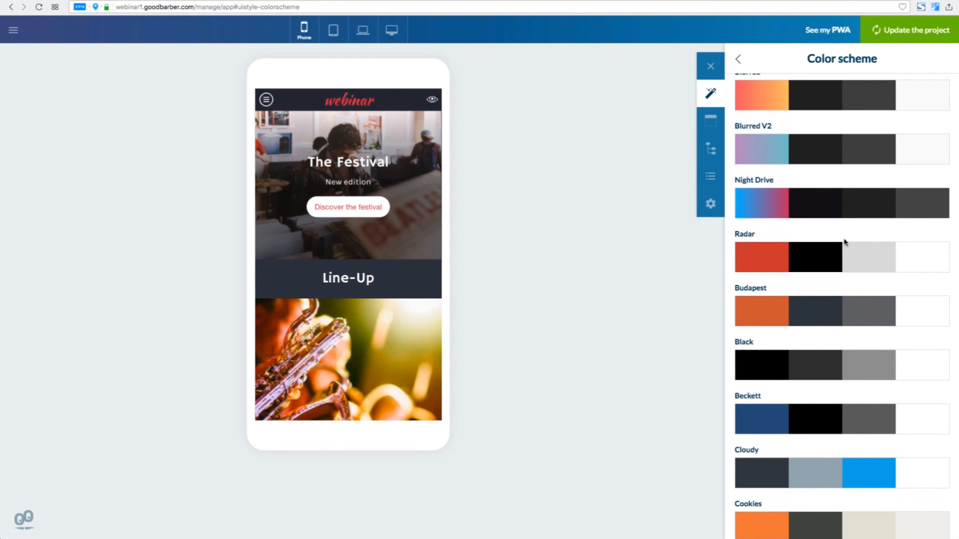
pyautogui.scroll(1, 844, 241)
pyautogui.click(809, 225)
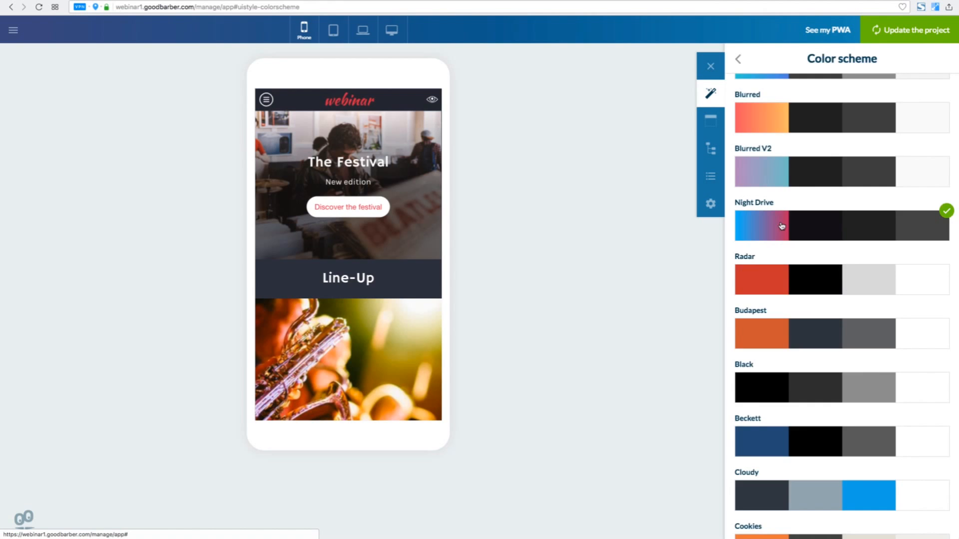
pyautogui.scroll(1, 780, 221)
pyautogui.click(781, 219)
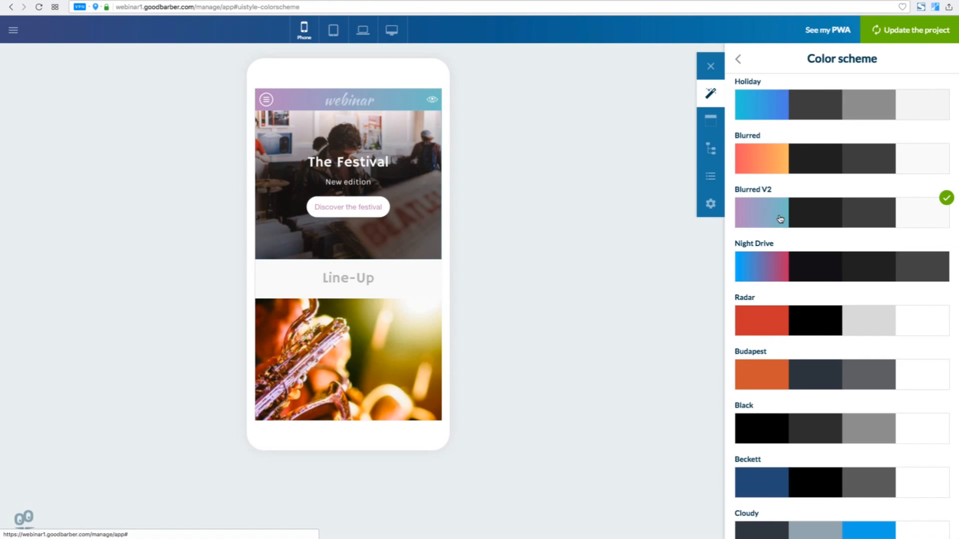
pyautogui.scroll(1, 780, 215)
pyautogui.click(775, 174)
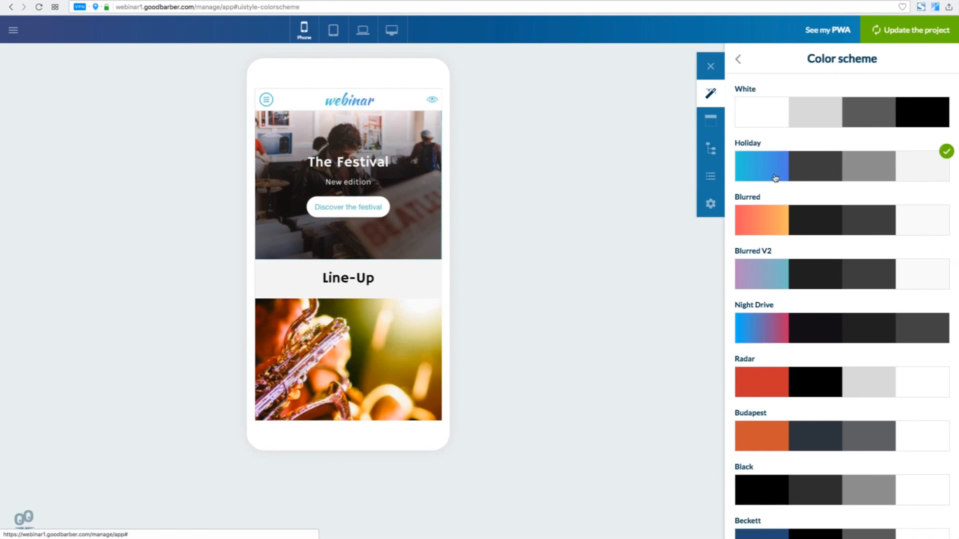
# Choose the Black color scheme and return to the global style settings.
pyautogui.click(774, 483)
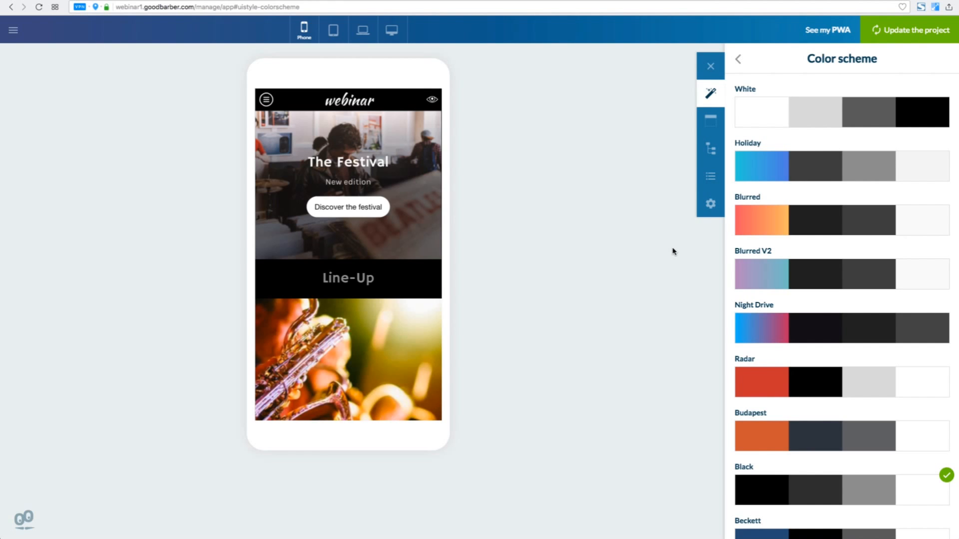
pyautogui.click(738, 60)
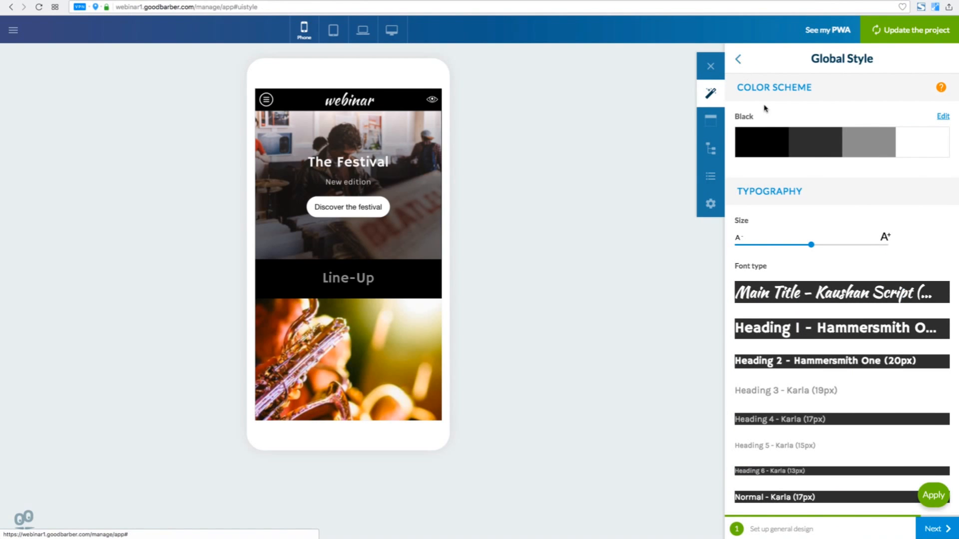
# Set the Main Title font to Kalam and the Heading 1 font to Galdeano.
pyautogui.click(809, 295)
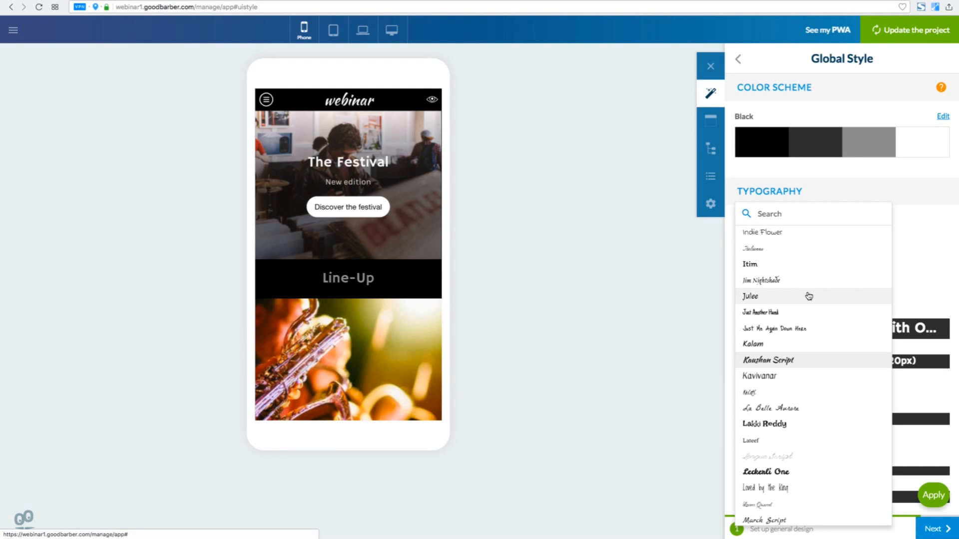
pyautogui.click(761, 343)
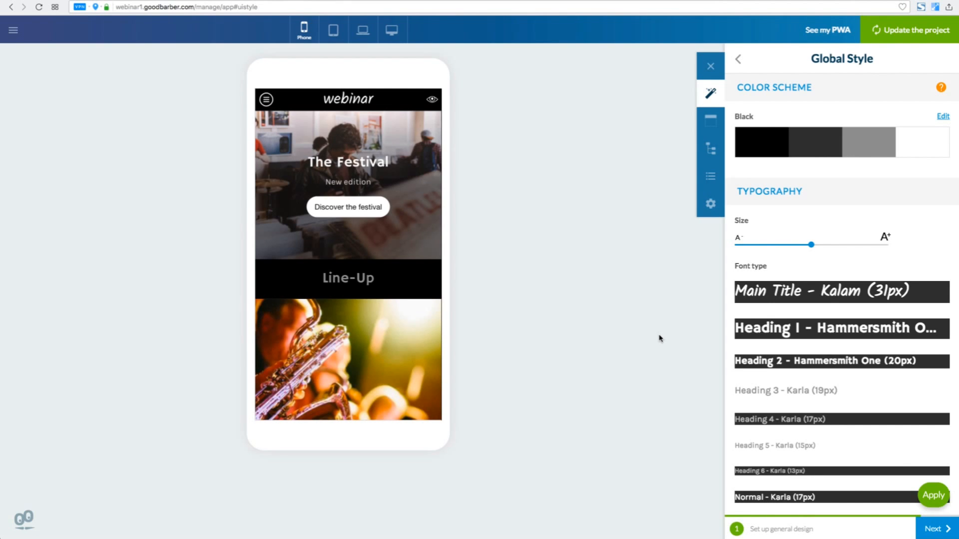
pyautogui.click(785, 329)
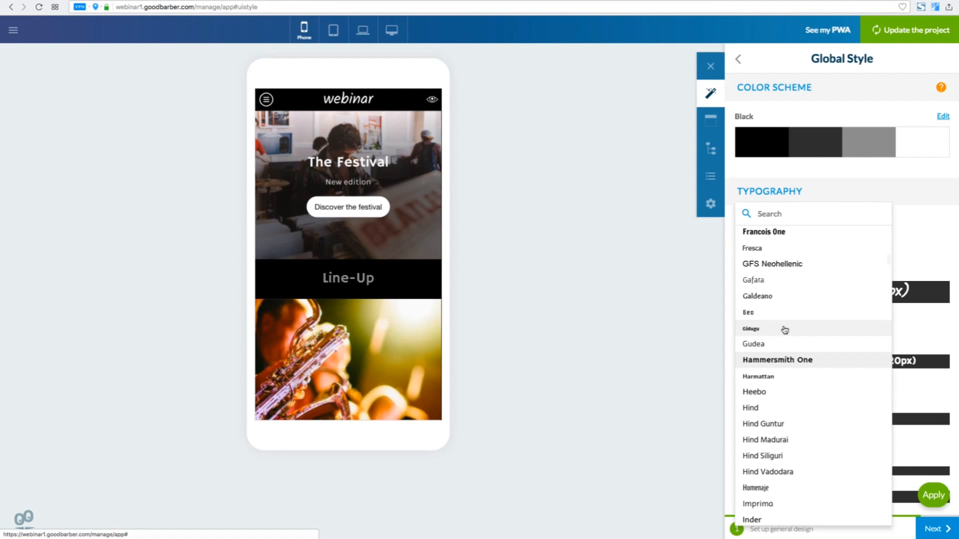
pyautogui.click(757, 296)
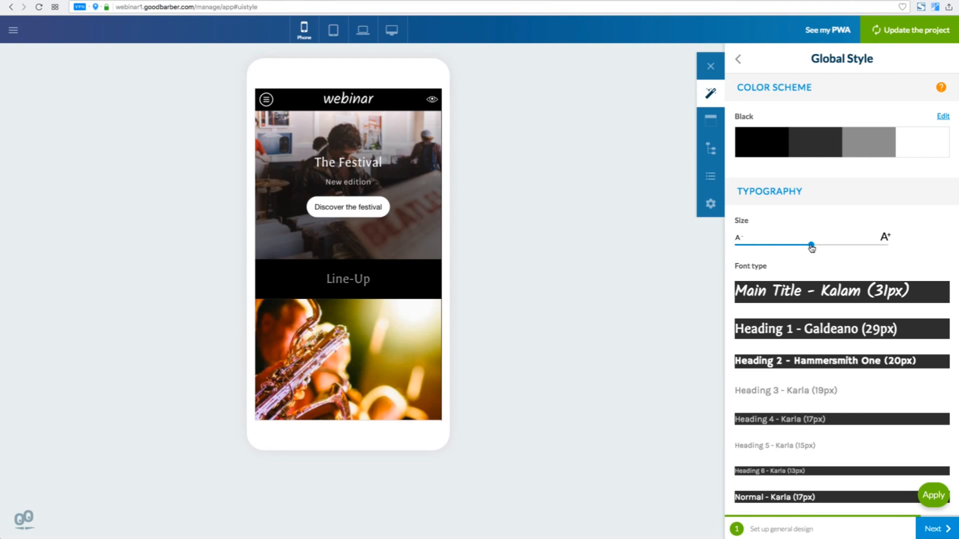
# Try overall typography sizes with the main title at 28 px and 32 px, ending at 31 px.
pyautogui.moveTo(812, 248); pyautogui.dragTo(779, 250)
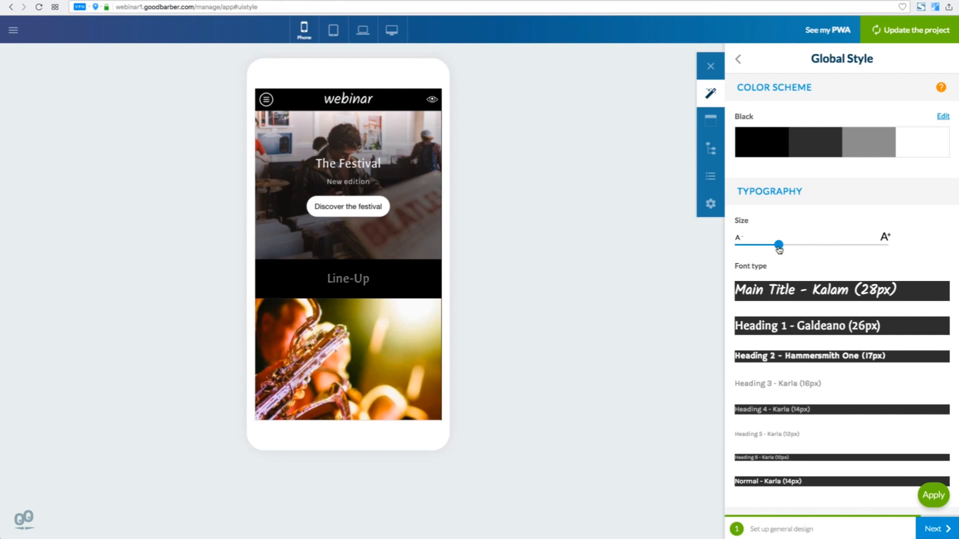
pyautogui.click(822, 248)
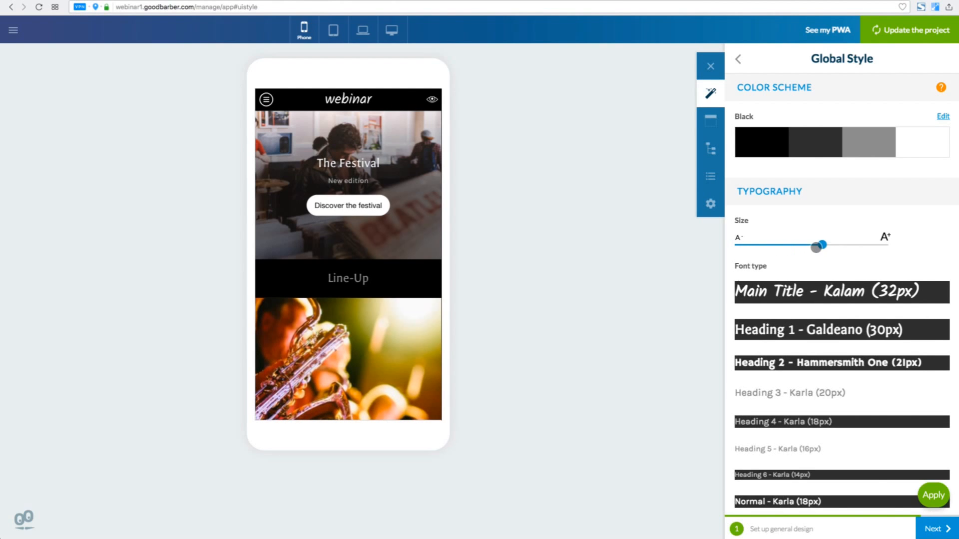
pyautogui.click(817, 248)
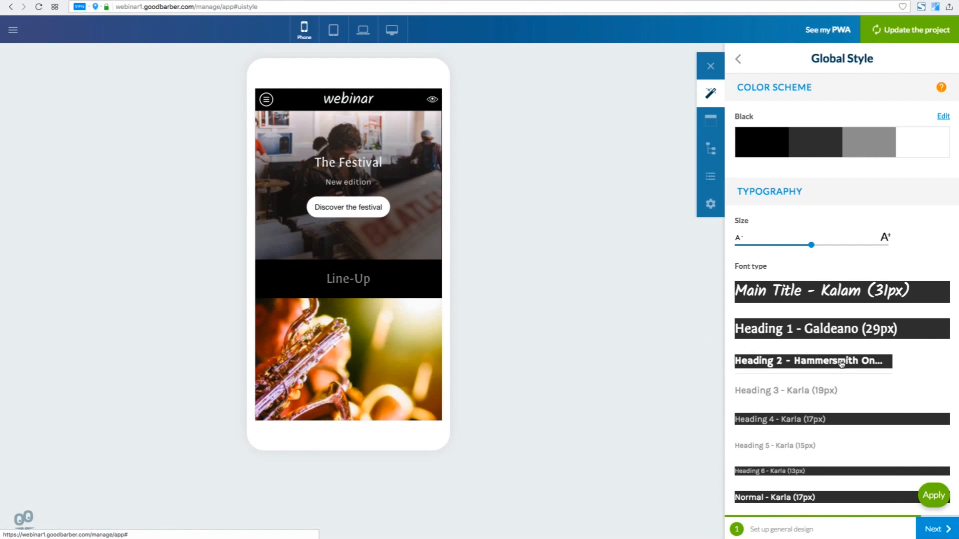
# Try the Square Rounded and Square Rounded Light button styles, ending on the Rounded style.
pyautogui.scroll(-6, 841, 364)
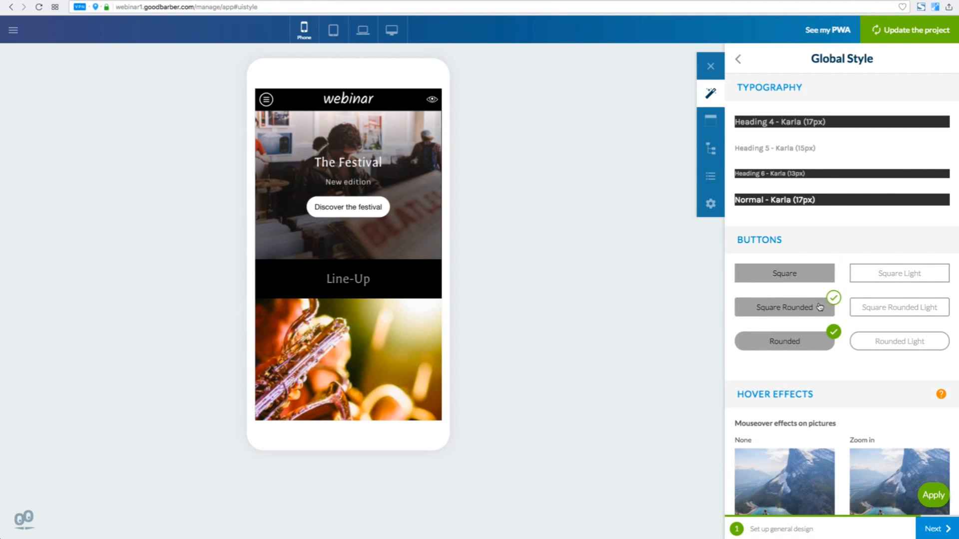
pyautogui.click(792, 311)
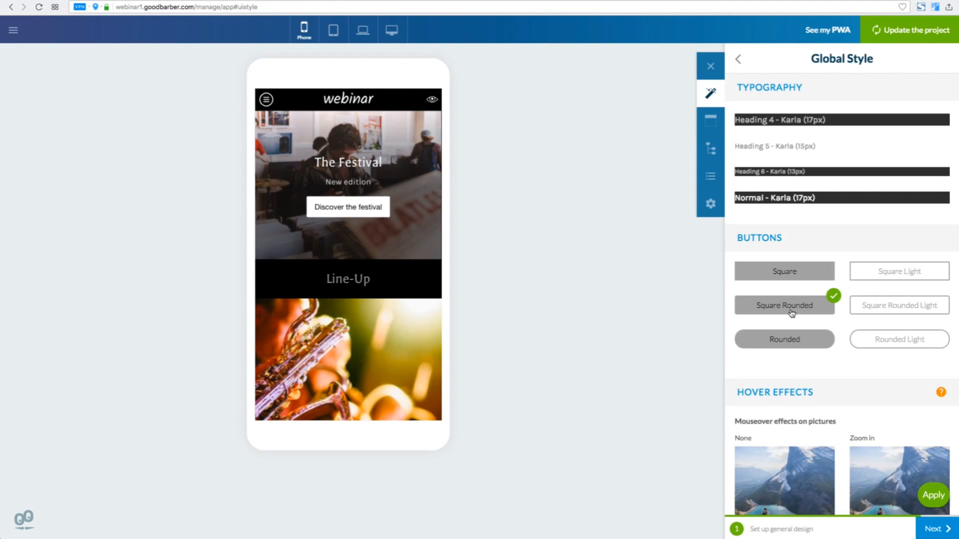
pyautogui.click(875, 309)
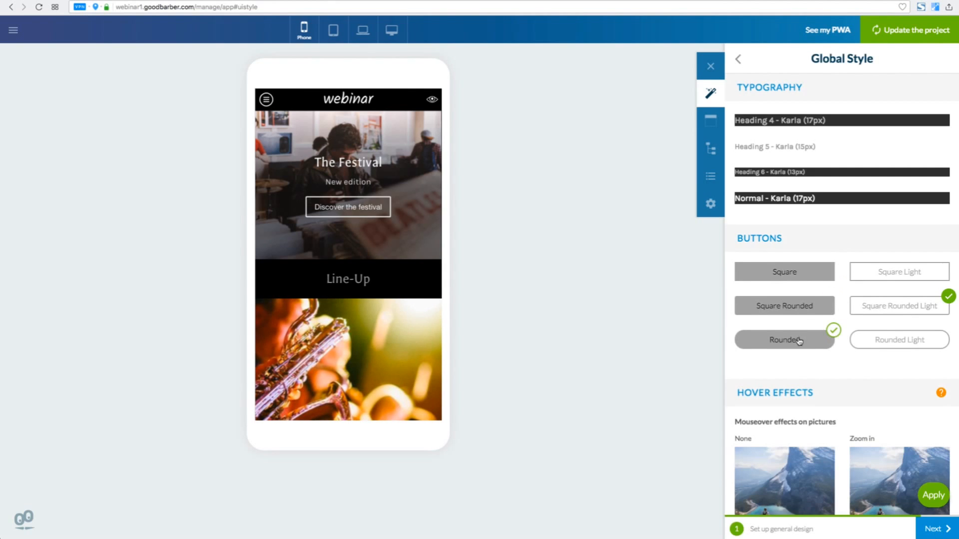
pyautogui.click(799, 342)
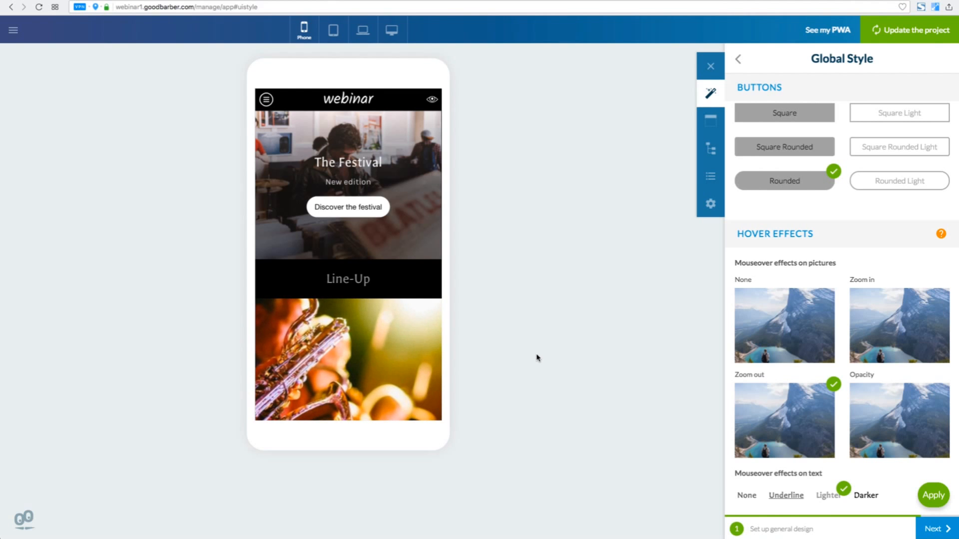
# Set the mouseover effect on pictures to Zoom in and apply the global style changes.
pyautogui.click(893, 329)
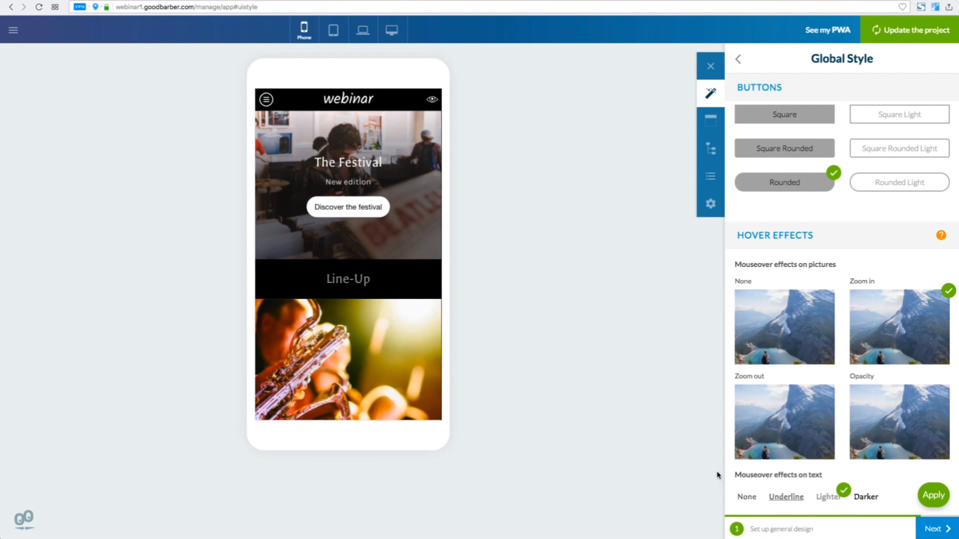
pyautogui.scroll(-3, 792, 450)
pyautogui.scroll(-5, 792, 452)
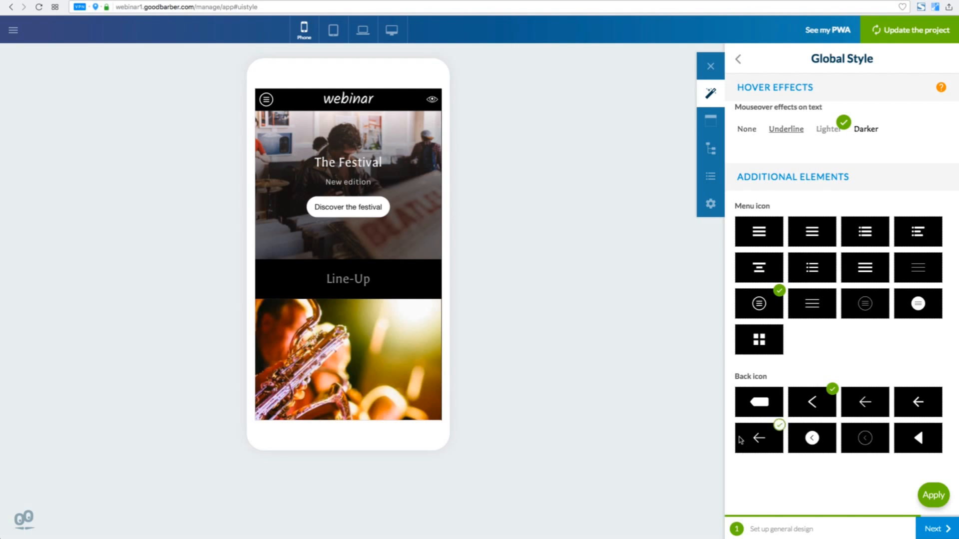
pyautogui.click(937, 496)
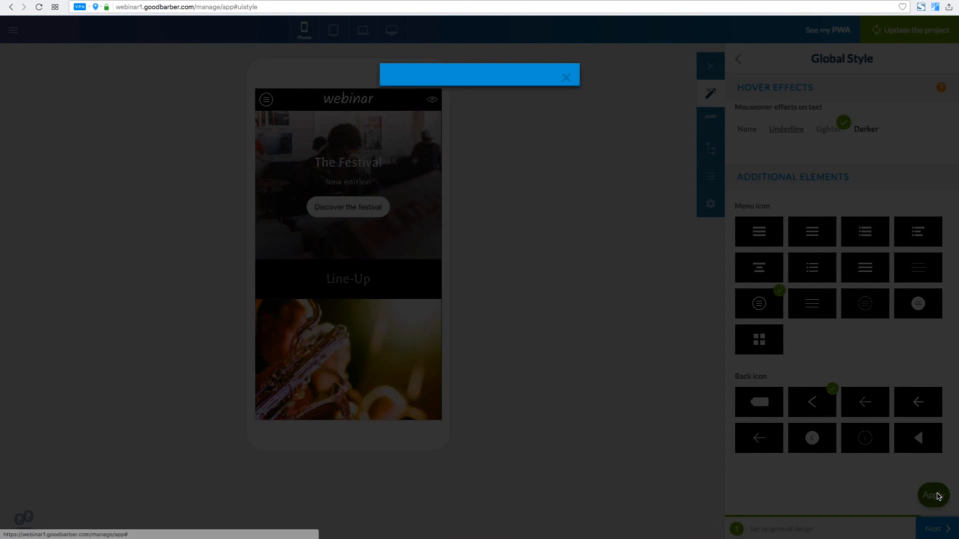
pyautogui.click(514, 189)
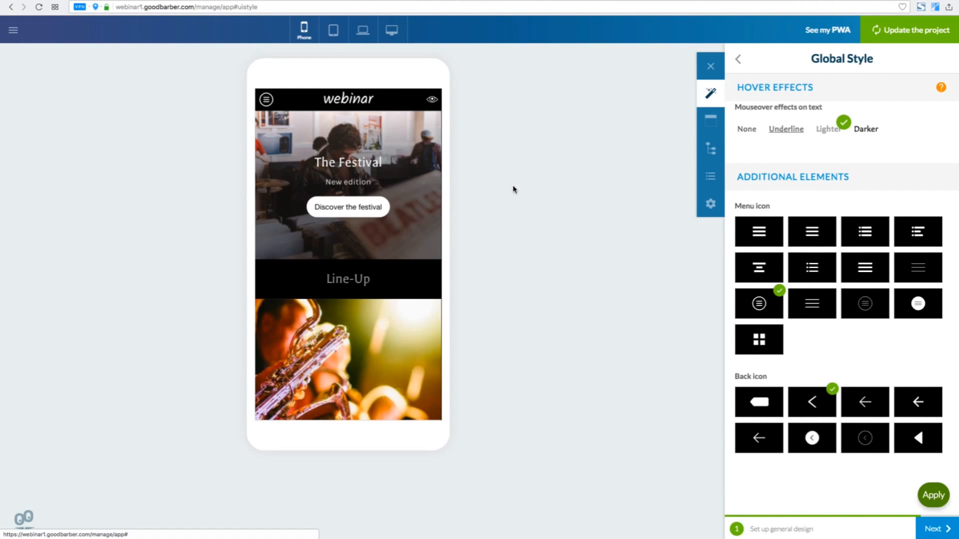
# Change the header's logo text to "In the hay" in the Header & Body settings.
pyautogui.click(701, 128)
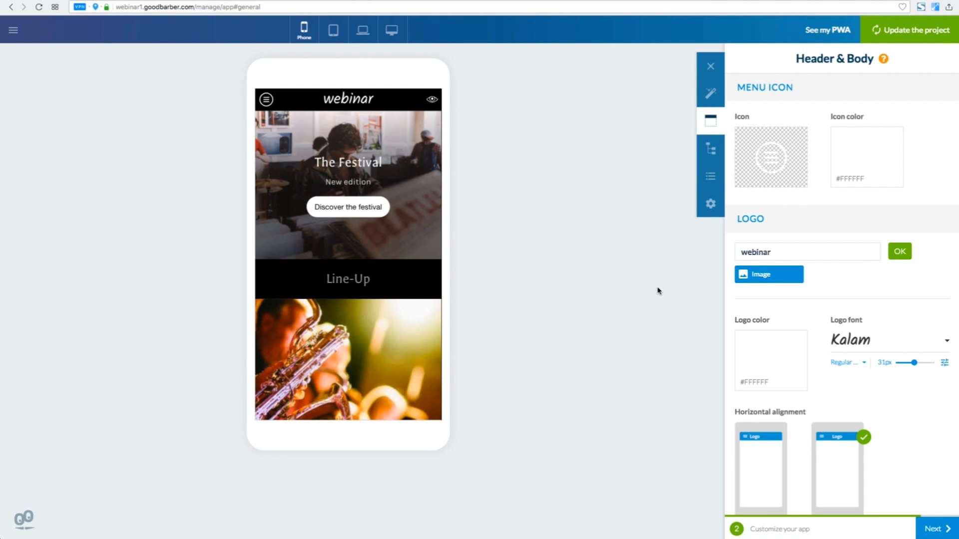
pyautogui.doubleClick(754, 251)
pyautogui.write('In the hay')
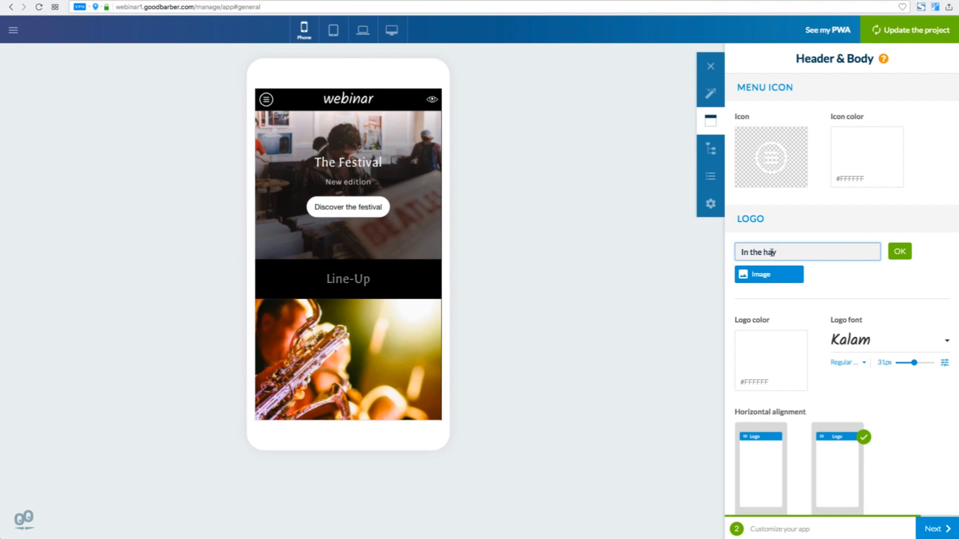
pyautogui.click(900, 251)
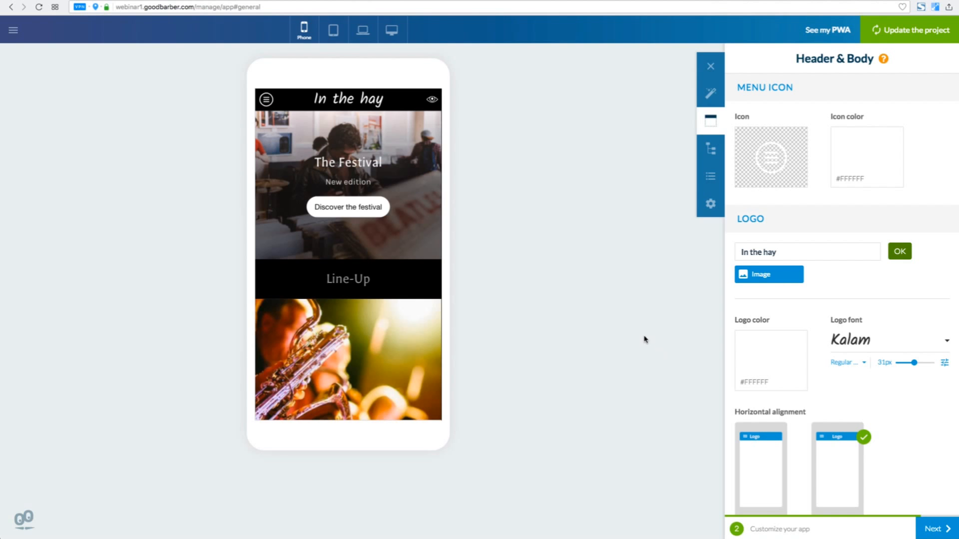
# Review the header's logo, background and shortcut action settings alongside the matching elements in the phone preview.
pyautogui.scroll(-3, 817, 362)
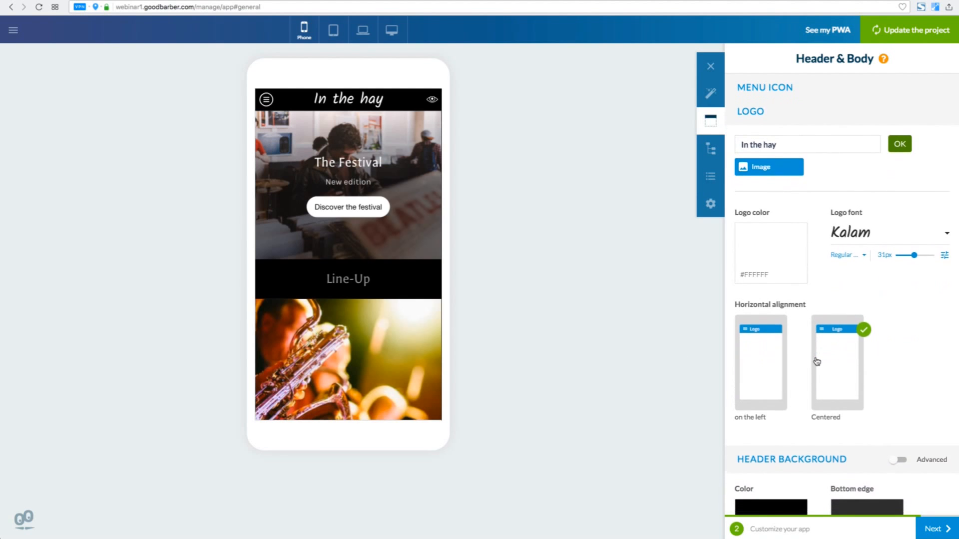
pyautogui.scroll(-8, 817, 362)
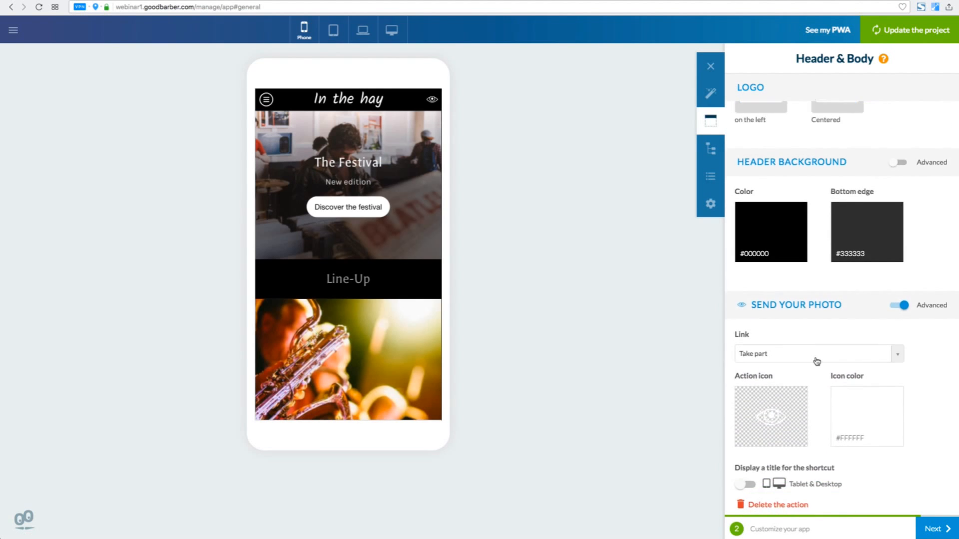
pyautogui.scroll(-3, 816, 362)
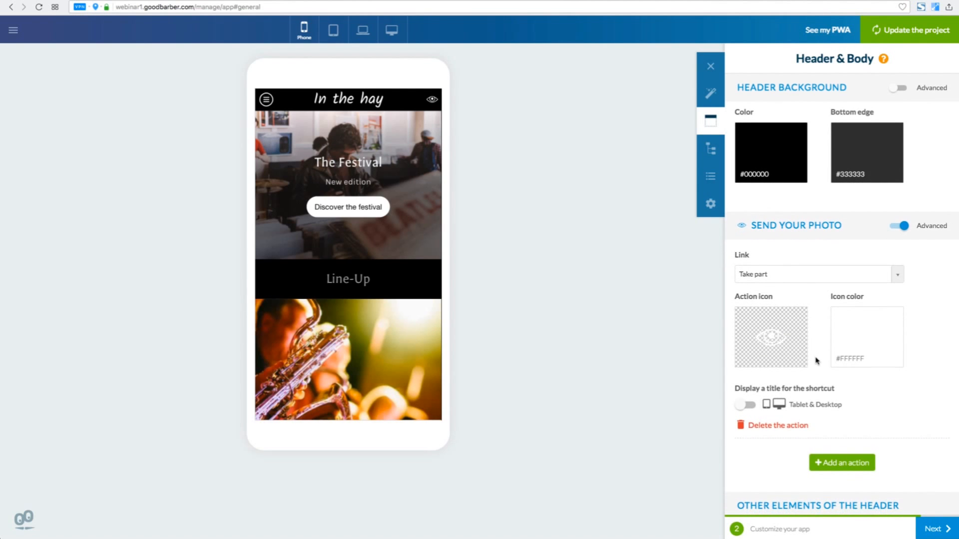
pyautogui.scroll(-1, 817, 361)
pyautogui.scroll(-1, 817, 360)
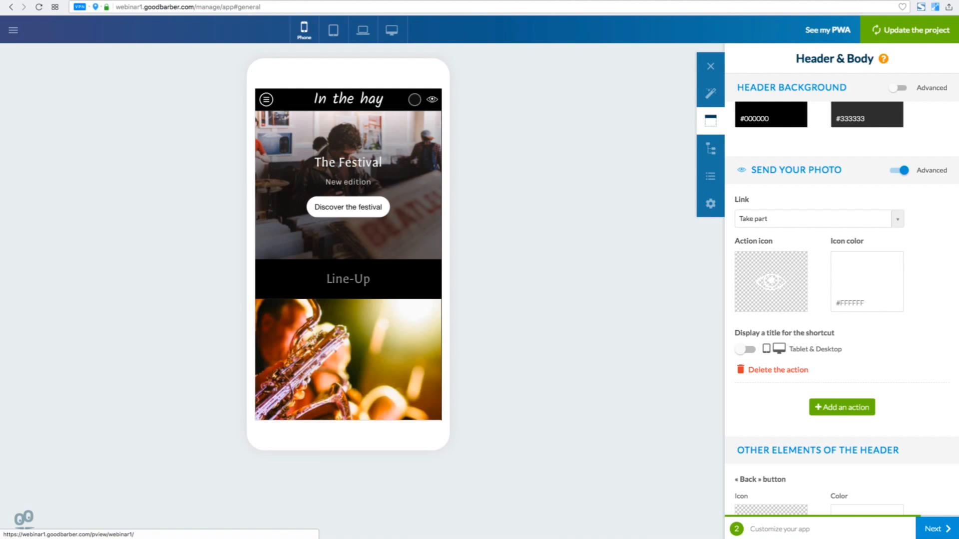
pyautogui.click(268, 99)
pyautogui.click(421, 102)
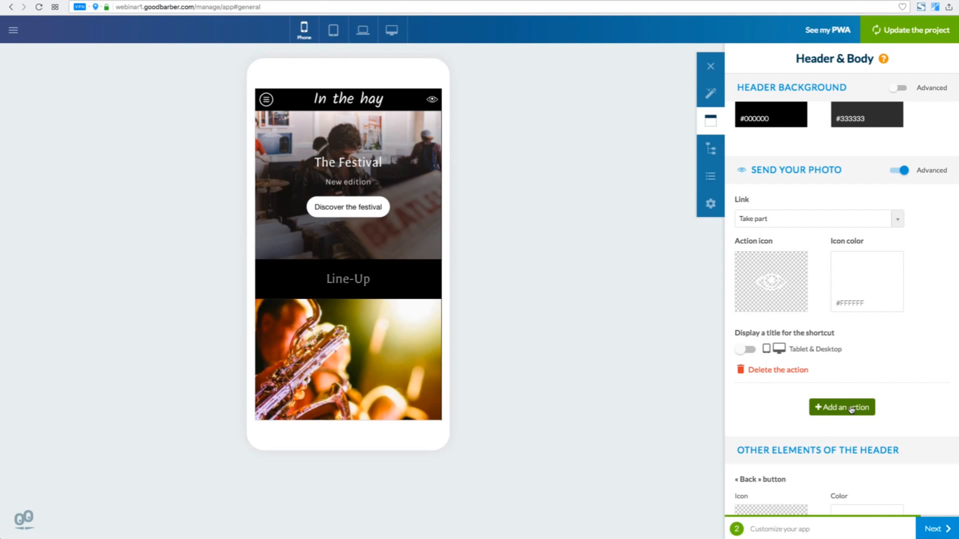
# Link the header's eye-icon action to the Take part section.
pyautogui.click(895, 221)
pyautogui.scroll(1, 765, 325)
pyautogui.scroll(-1, 772, 327)
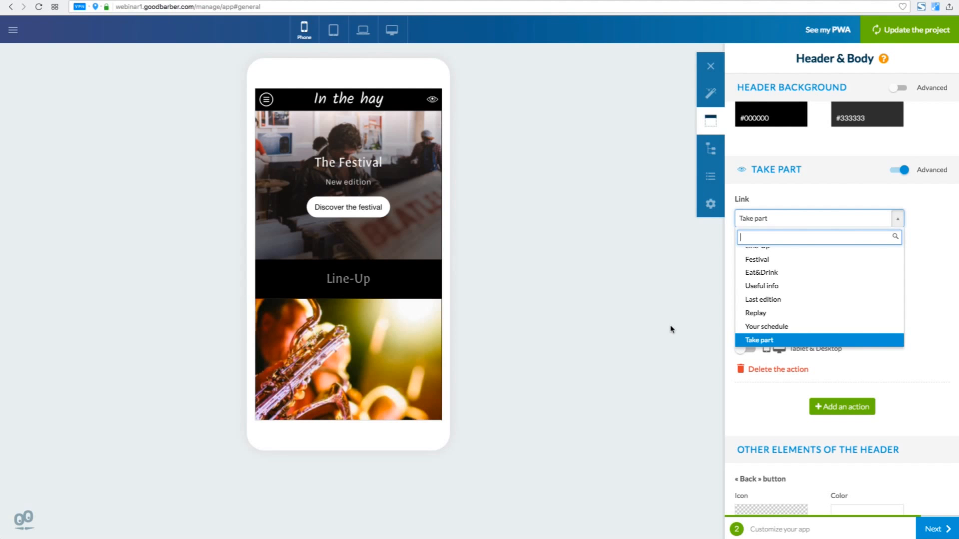
pyautogui.click(666, 259)
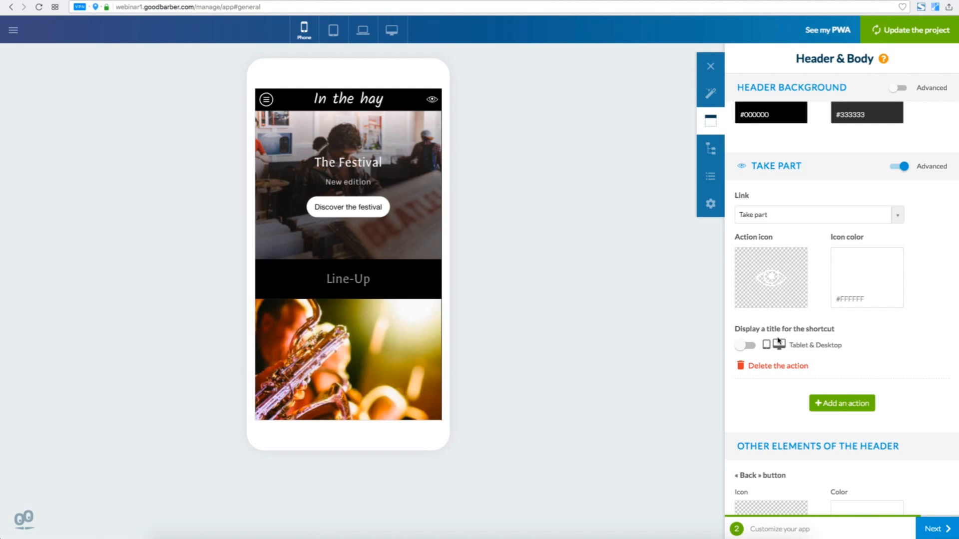
# Display the Take part shortcut's title on tablet and desktop, show it as a button on desktop, and preview both.
pyautogui.click(749, 348)
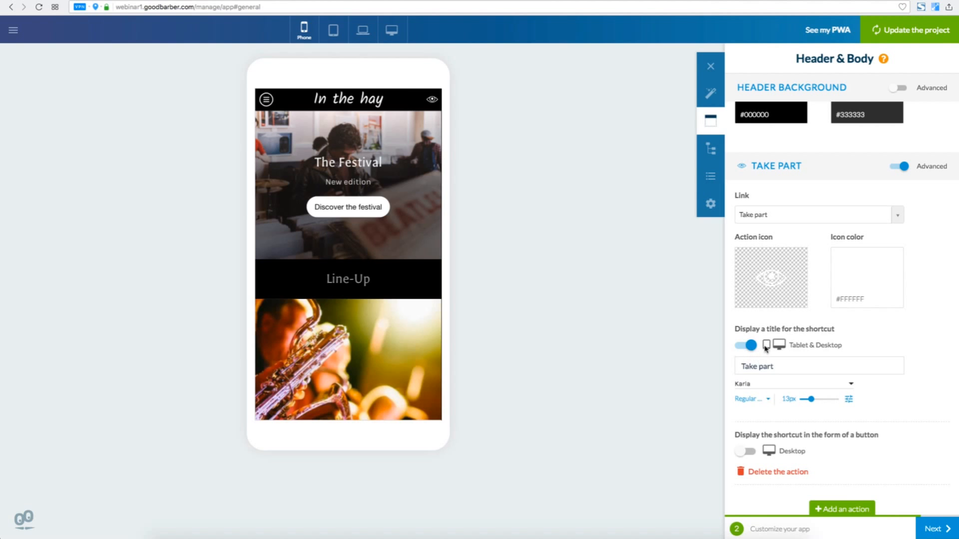
pyautogui.click(331, 31)
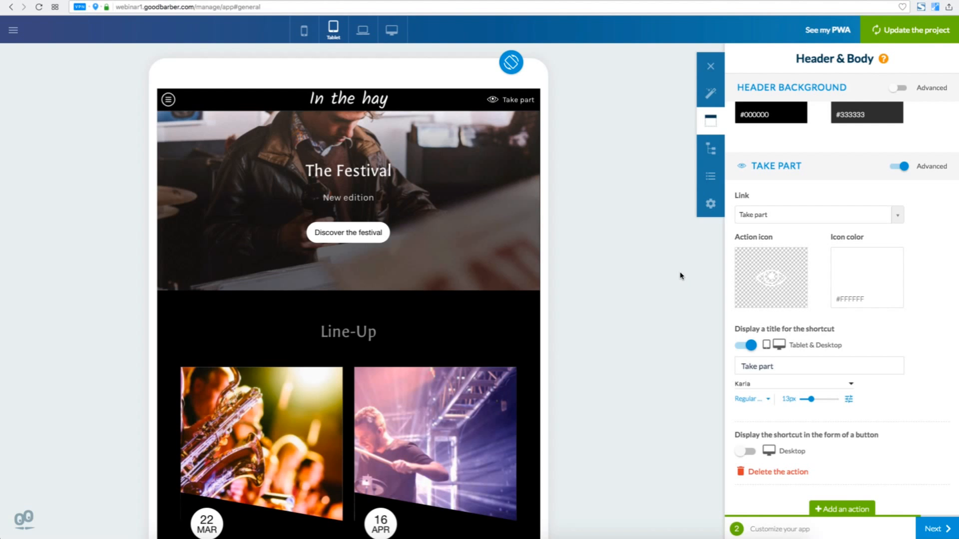
pyautogui.click(743, 451)
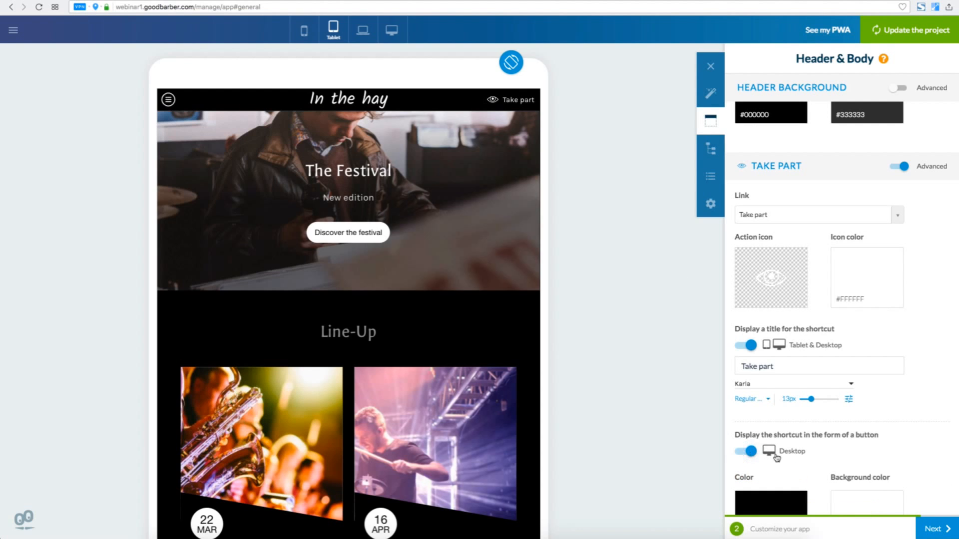
pyautogui.scroll(-5, 806, 453)
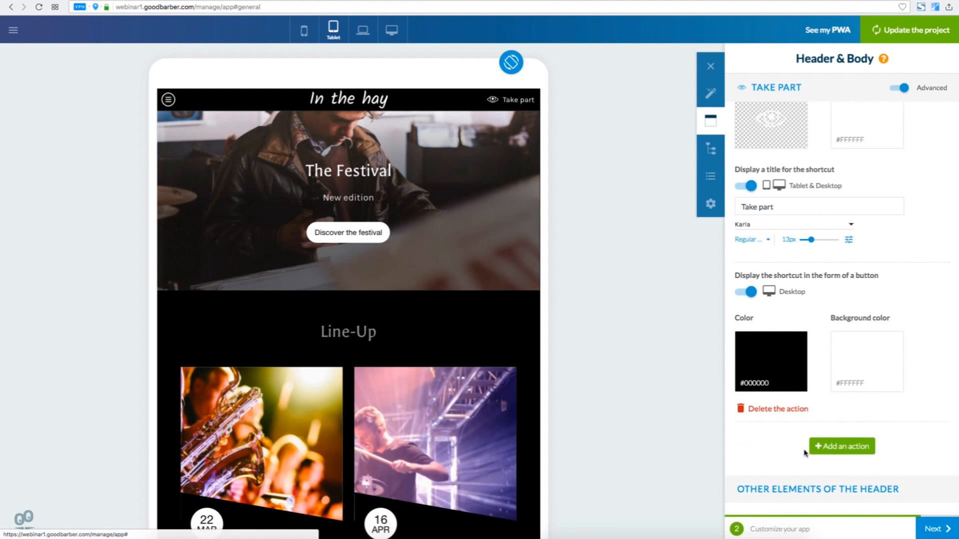
pyautogui.click(363, 31)
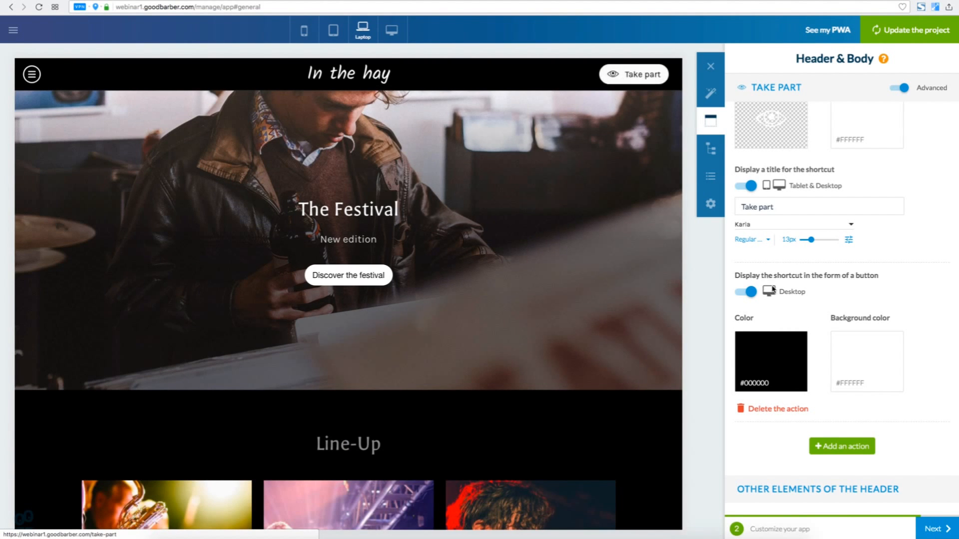
# Set the Take part button's background color to red #F00930 and its text and icon color to white #FFFFFF.
pyautogui.click(858, 351)
pyautogui.click(809, 463)
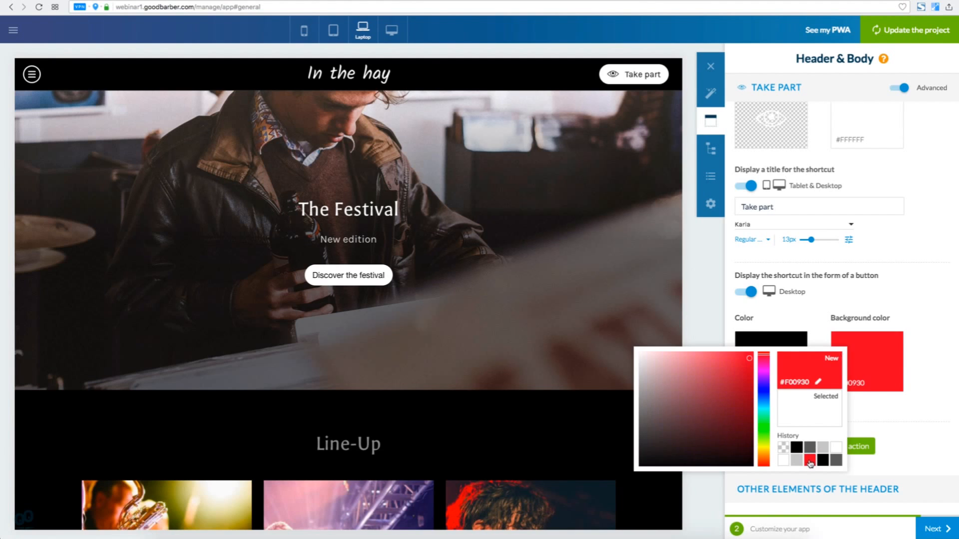
pyautogui.click(935, 390)
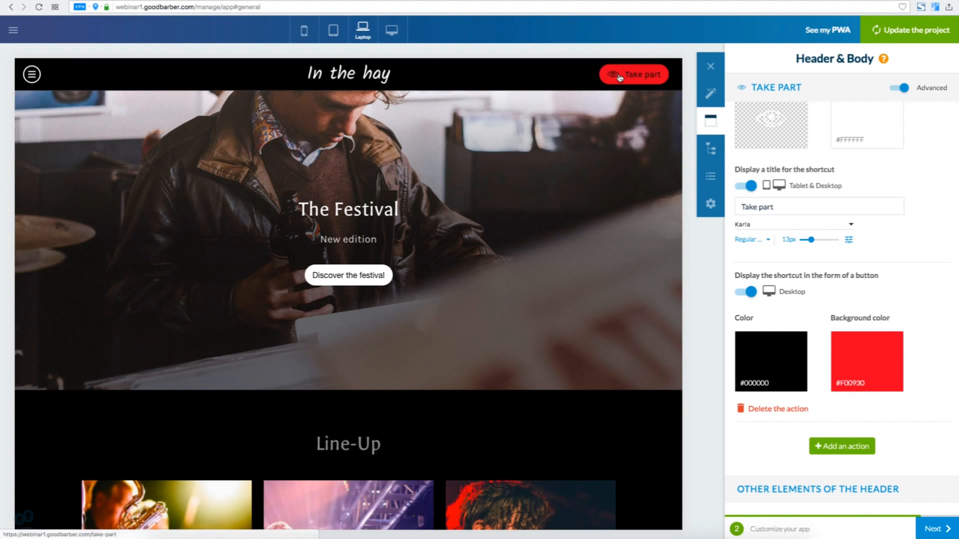
pyautogui.click(767, 356)
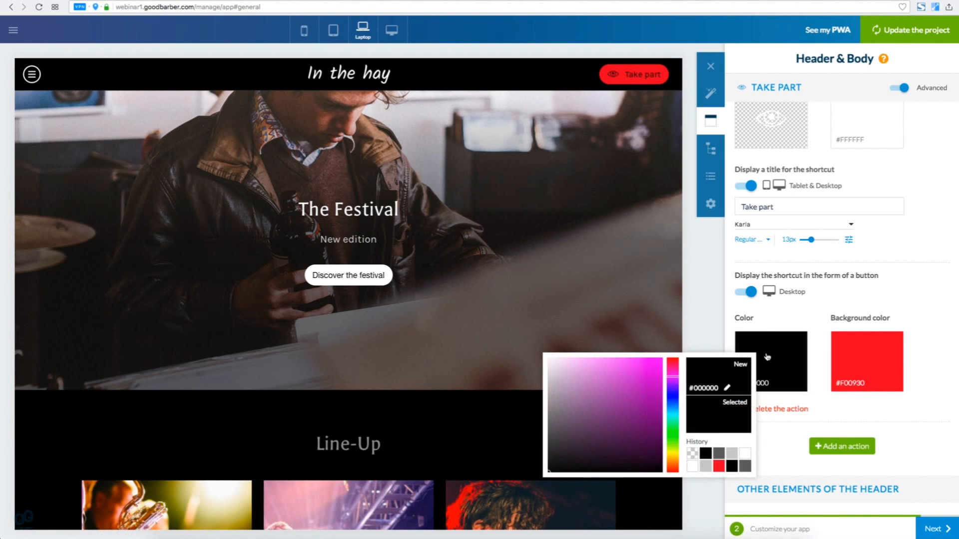
pyautogui.click(746, 454)
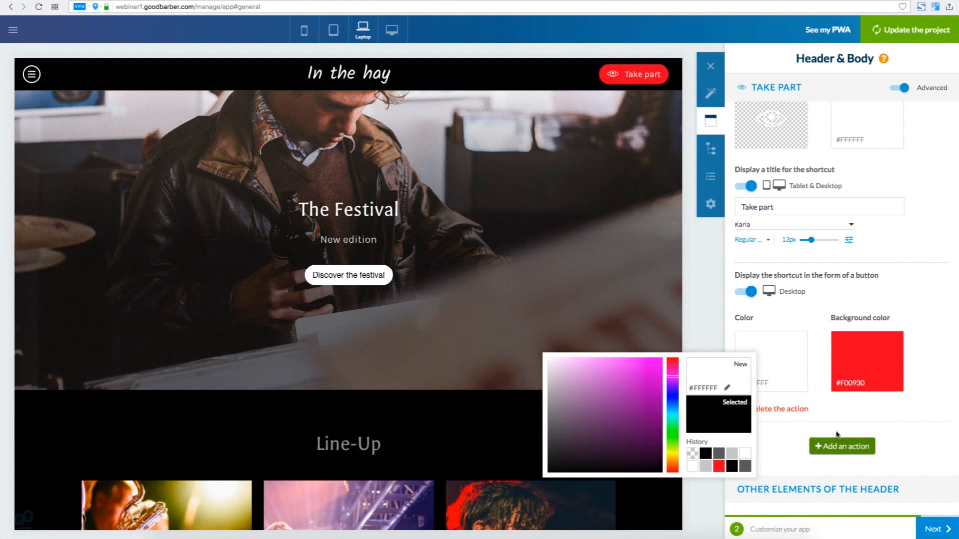
pyautogui.click(834, 416)
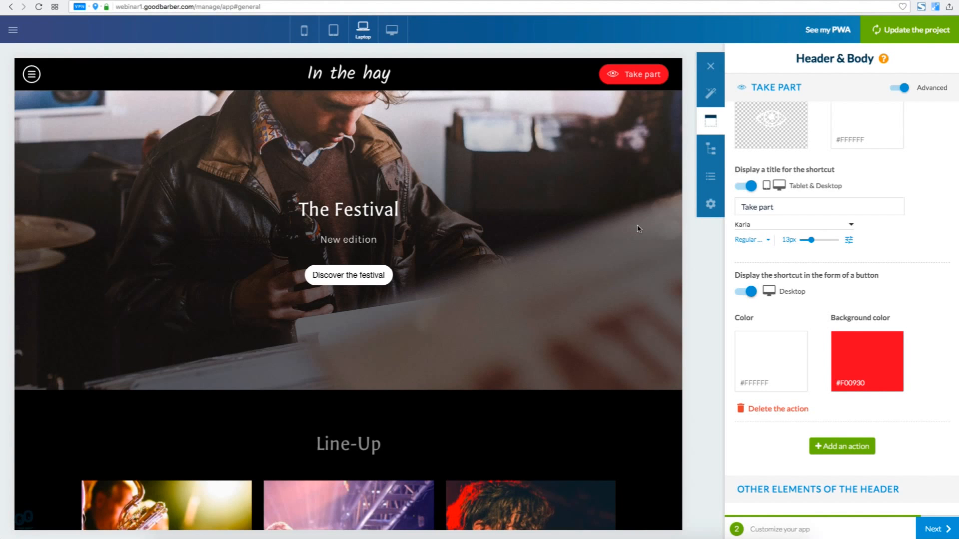
# Compare how the header's Take part shortcut appears in the phone, tablet and laptop previews.
pyautogui.click(303, 30)
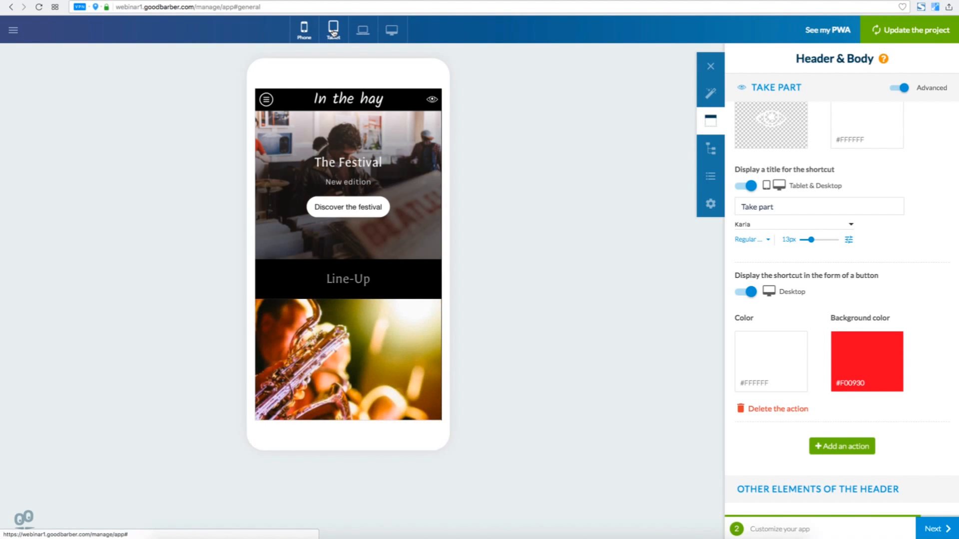
pyautogui.click(334, 31)
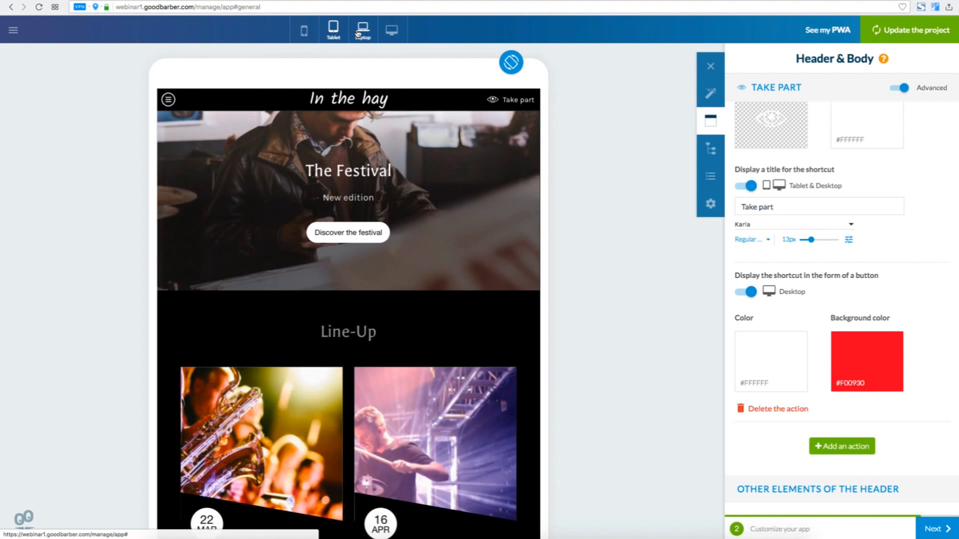
pyautogui.click(359, 33)
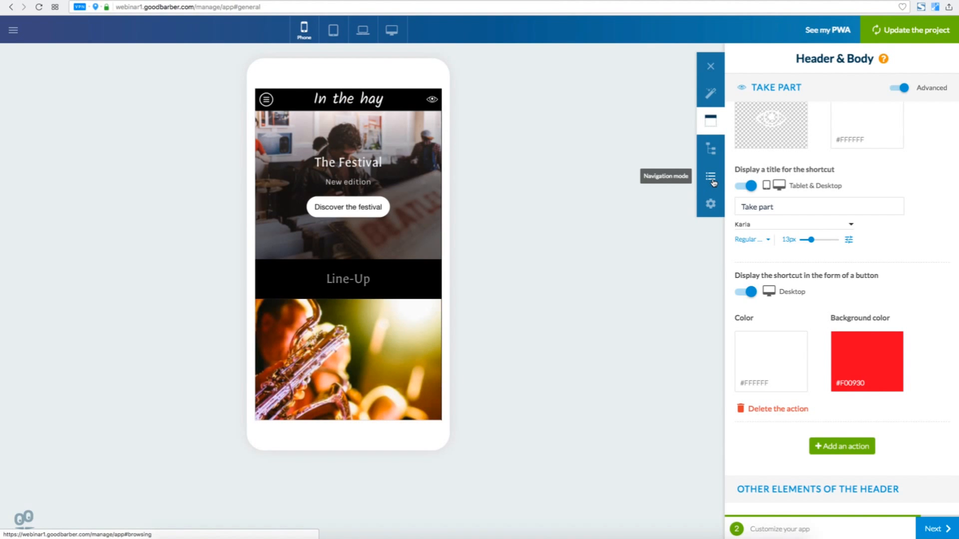
# Open the navigation mode choices and examine the Swipe menu closed and opened in the phone preview.
pyautogui.click(712, 181)
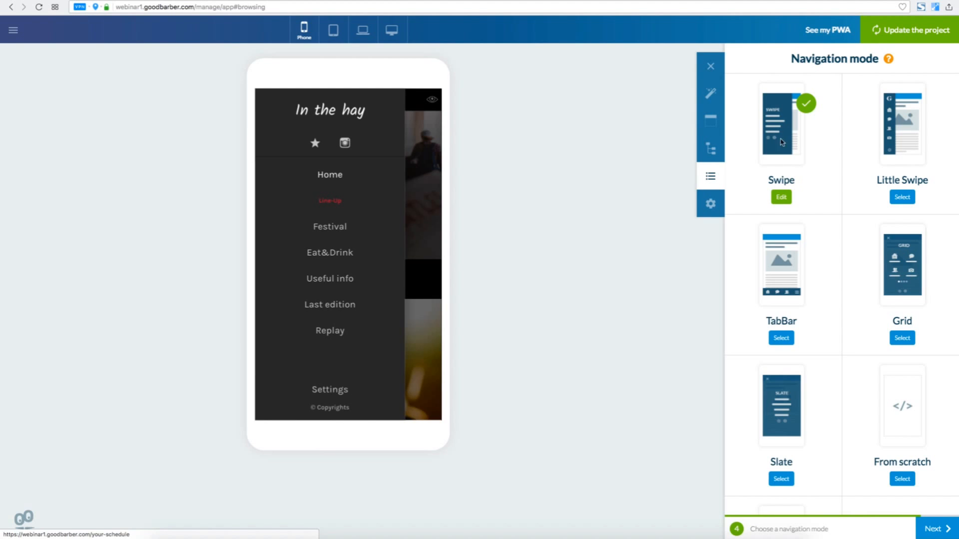
pyautogui.click(414, 142)
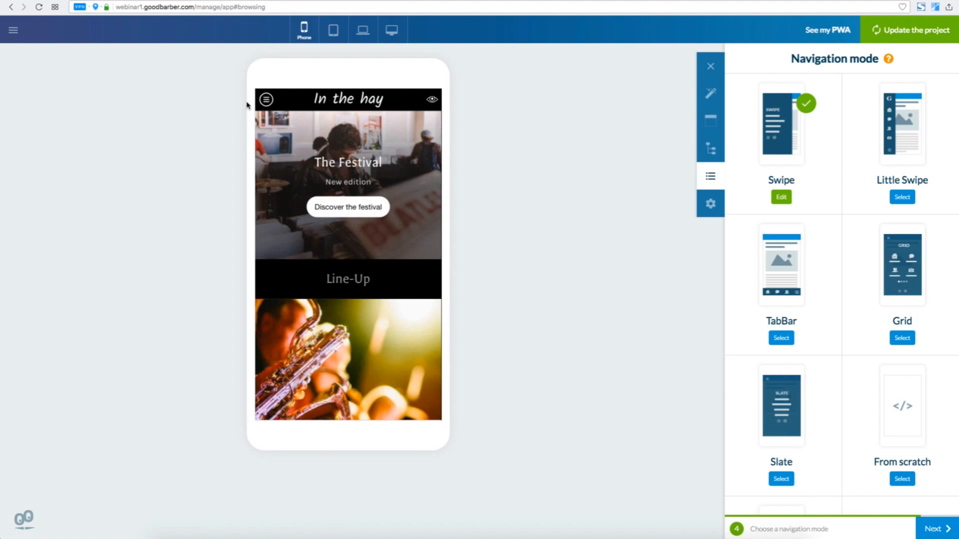
pyautogui.click(264, 97)
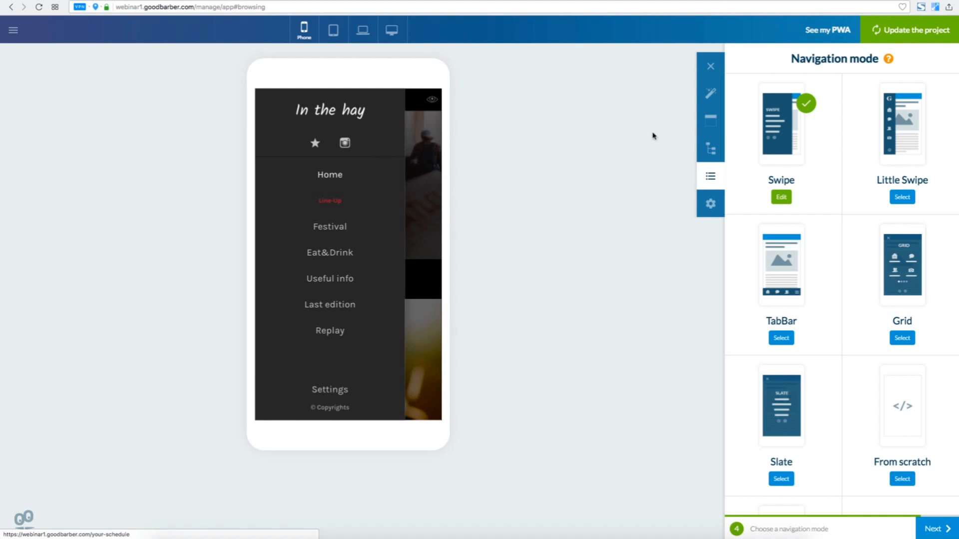
# Switch the navigation mode to TabBar and preview the menu on tablet, laptop and phone.
pyautogui.click(778, 339)
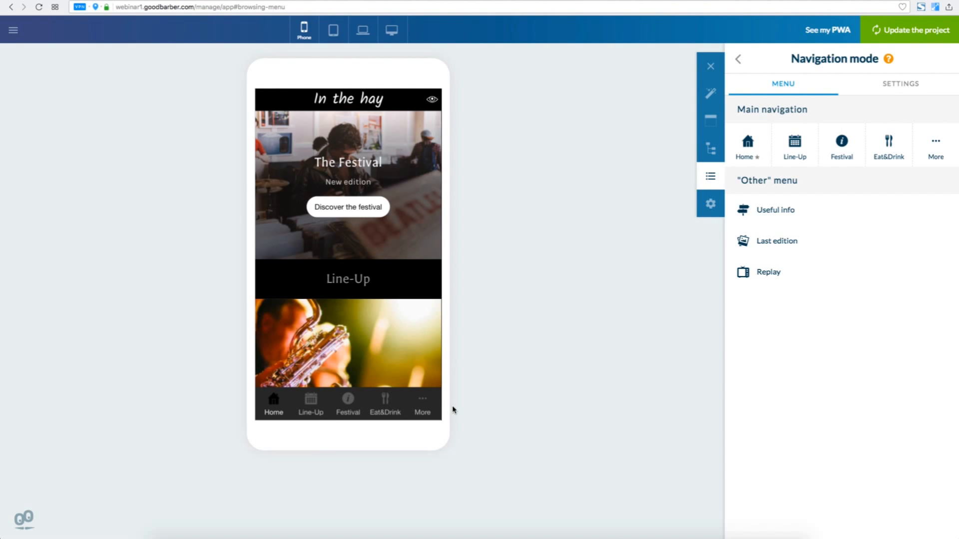
pyautogui.click(340, 35)
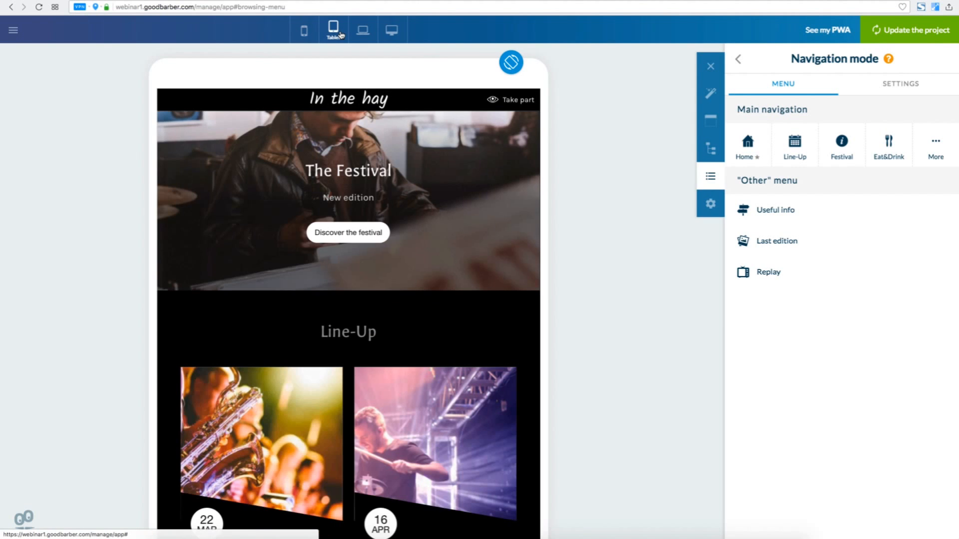
pyautogui.scroll(-3, 91, 331)
pyautogui.scroll(2, 91, 331)
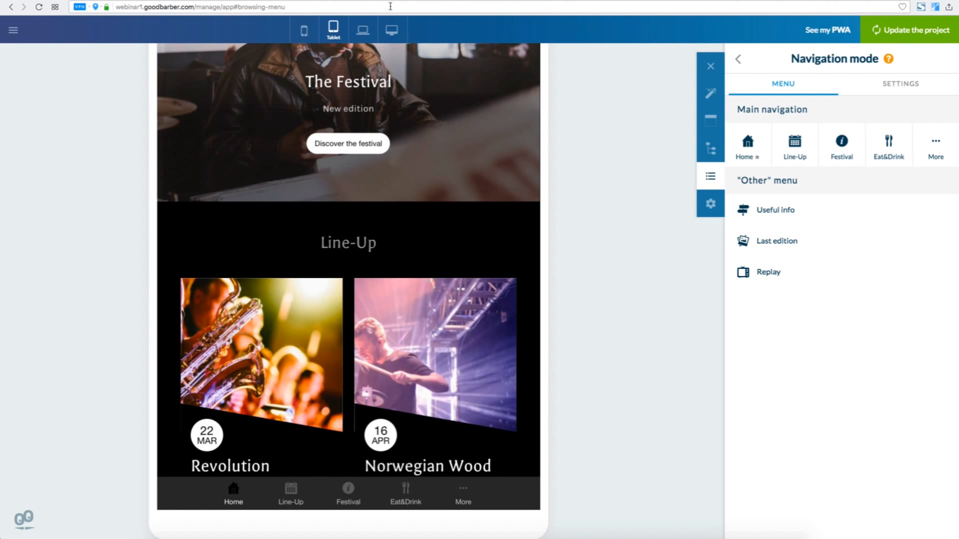
pyautogui.click(363, 30)
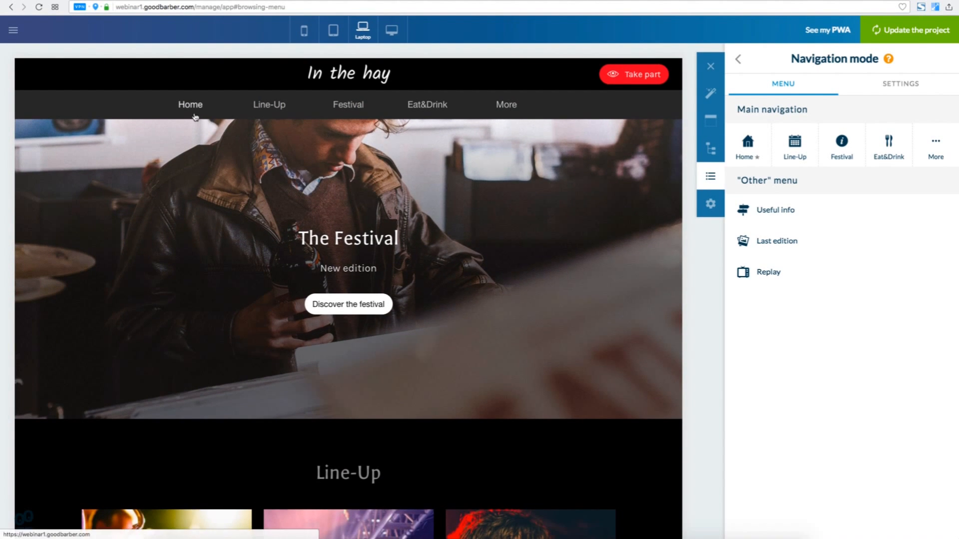
pyautogui.scroll(-1, 488, 109)
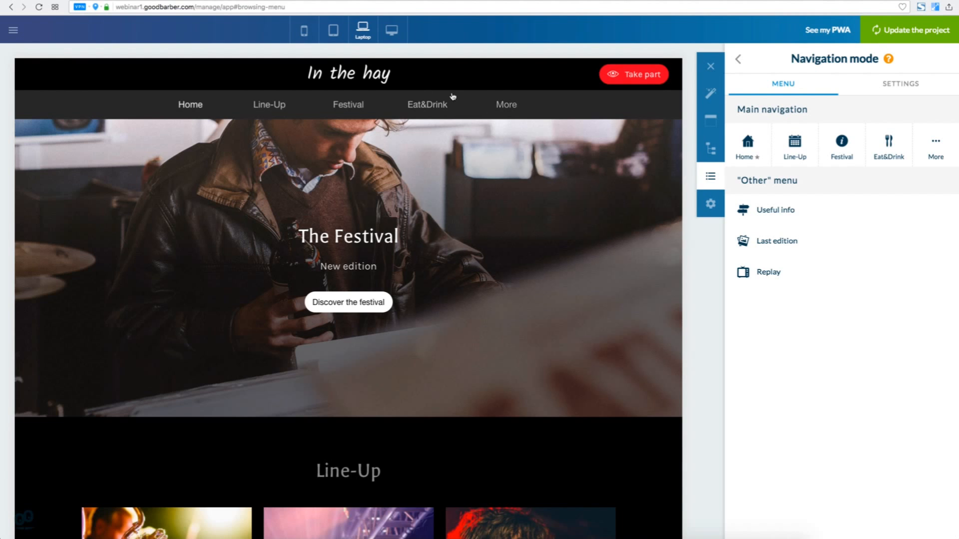
pyautogui.click(304, 38)
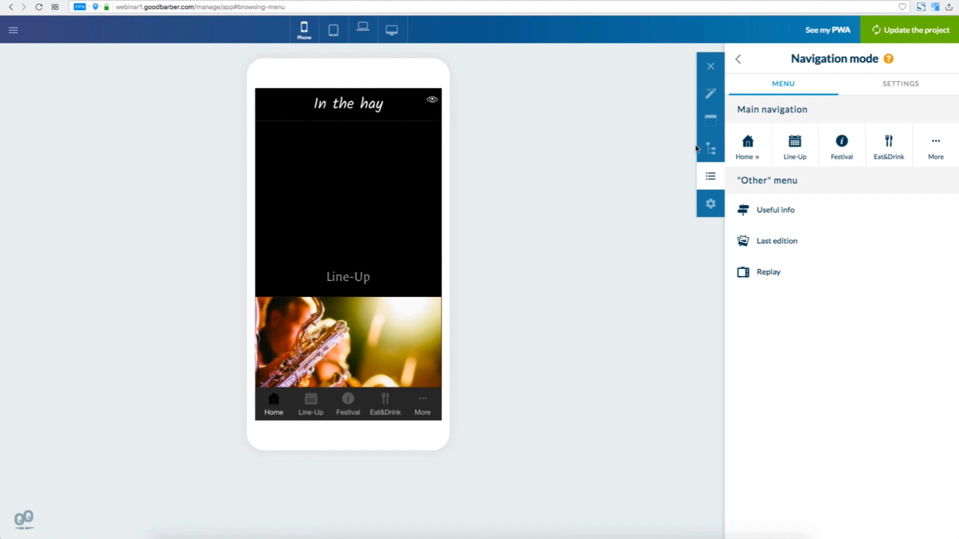
# Add a new Articles section named "Event funny stuff" with the CMS as its content source.
pyautogui.click(710, 153)
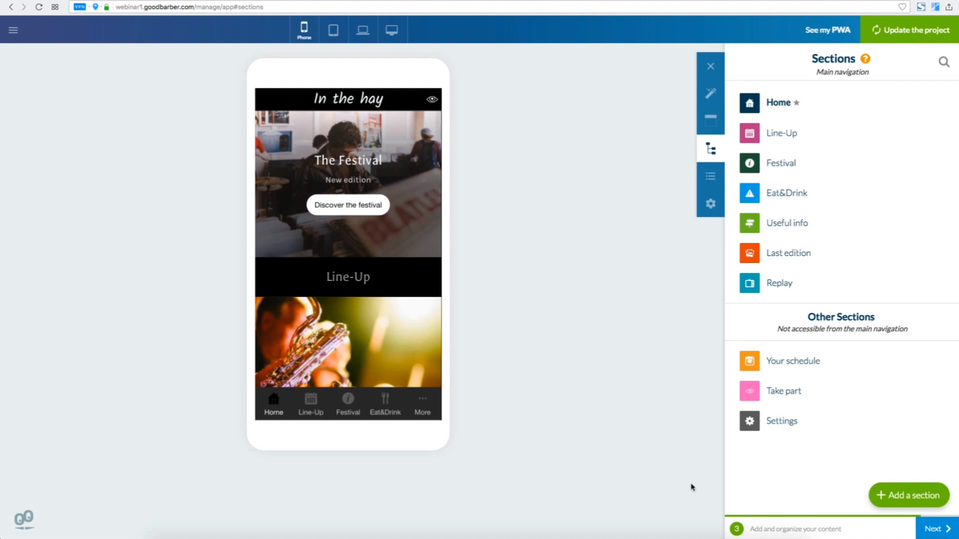
pyautogui.click(903, 495)
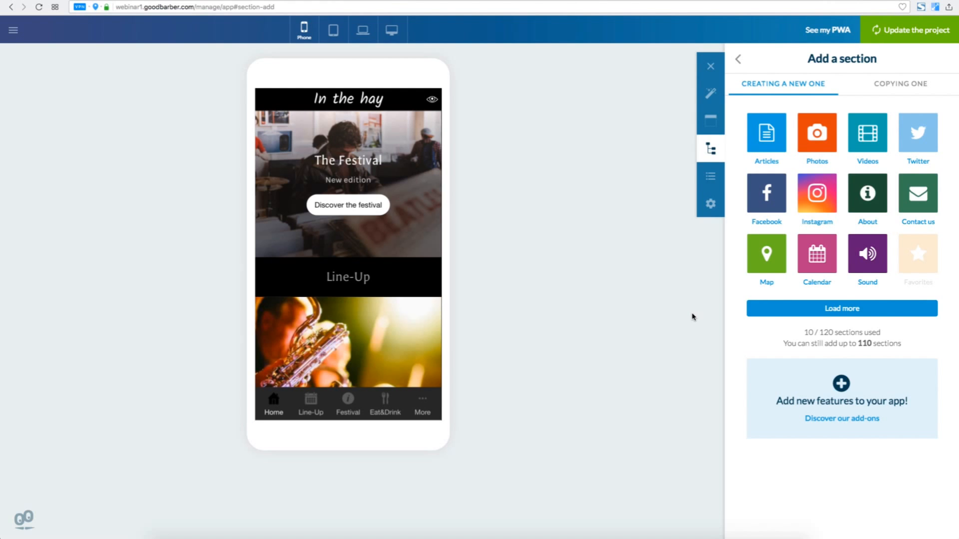
pyautogui.click(762, 142)
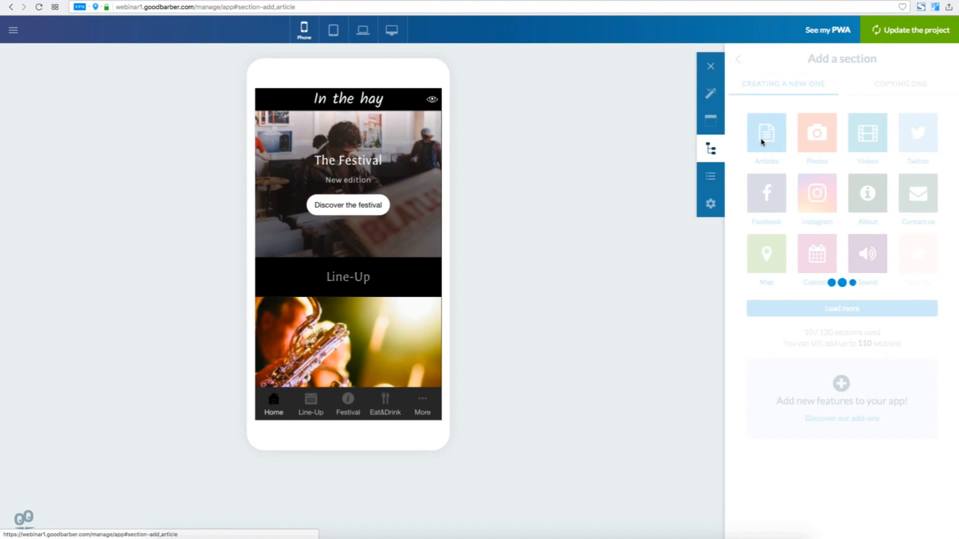
pyautogui.write('Event funny stuff')
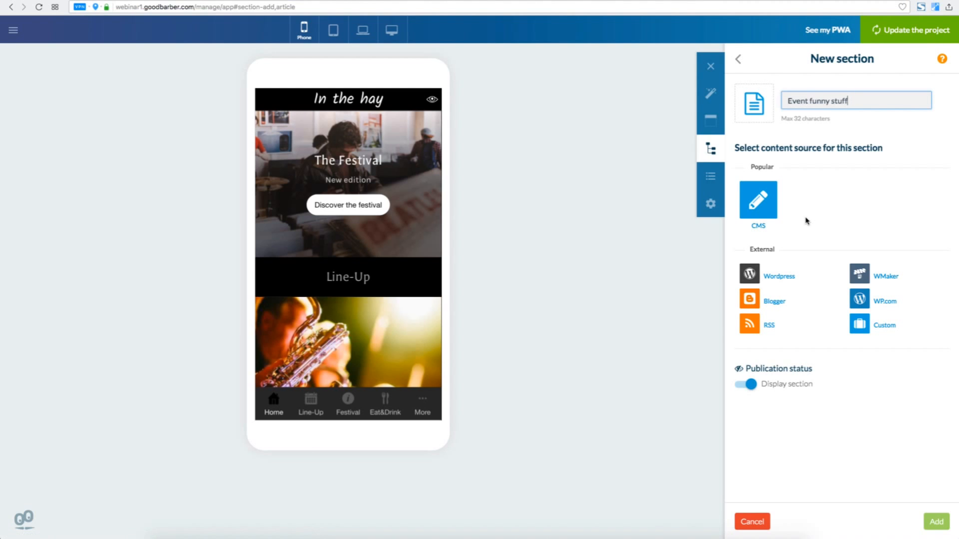
pyautogui.click(769, 203)
pyautogui.click(936, 522)
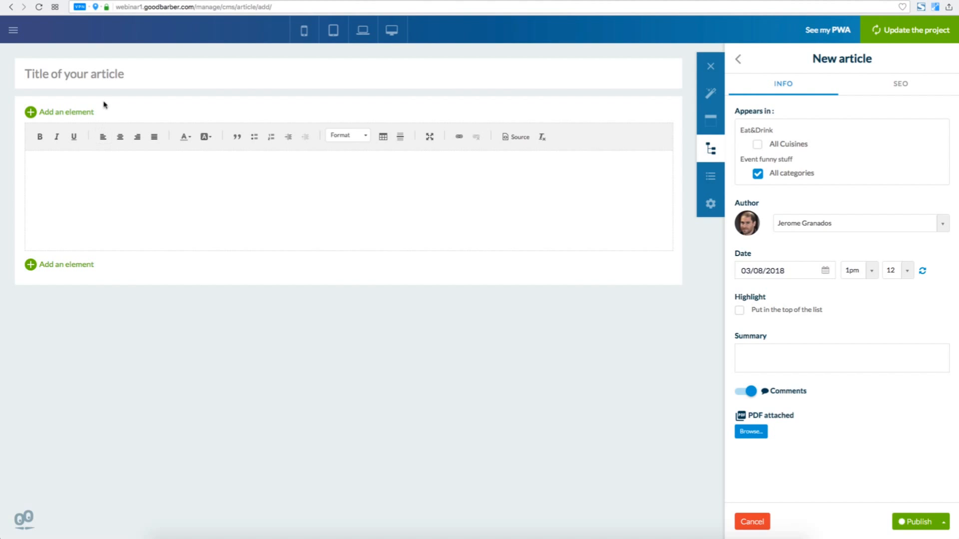
# Title the new article "My first article" and enter "Paragrah of text" as its body text.
pyautogui.click(123, 76)
pyautogui.write('My ')
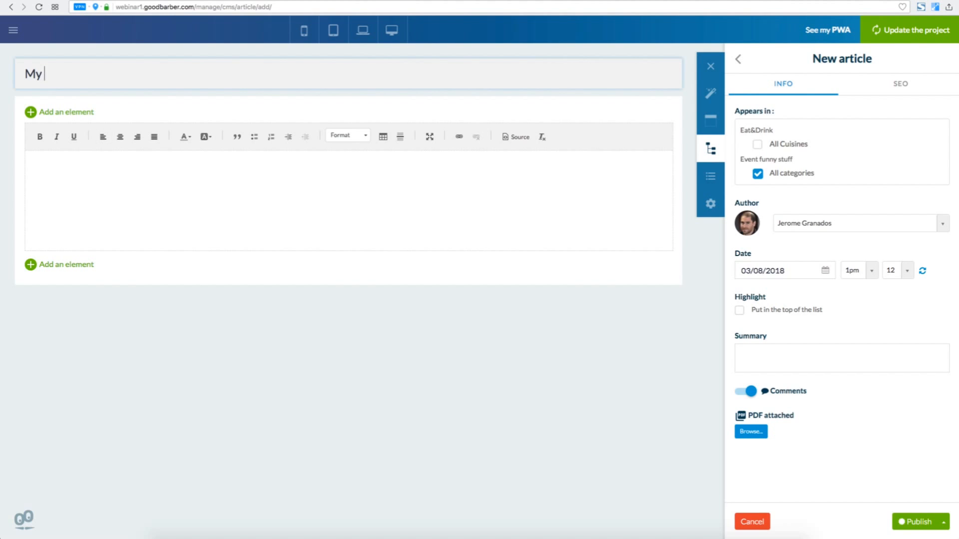
pyautogui.write('first article')
pyautogui.click(131, 172)
pyautogui.write('Paragrah')
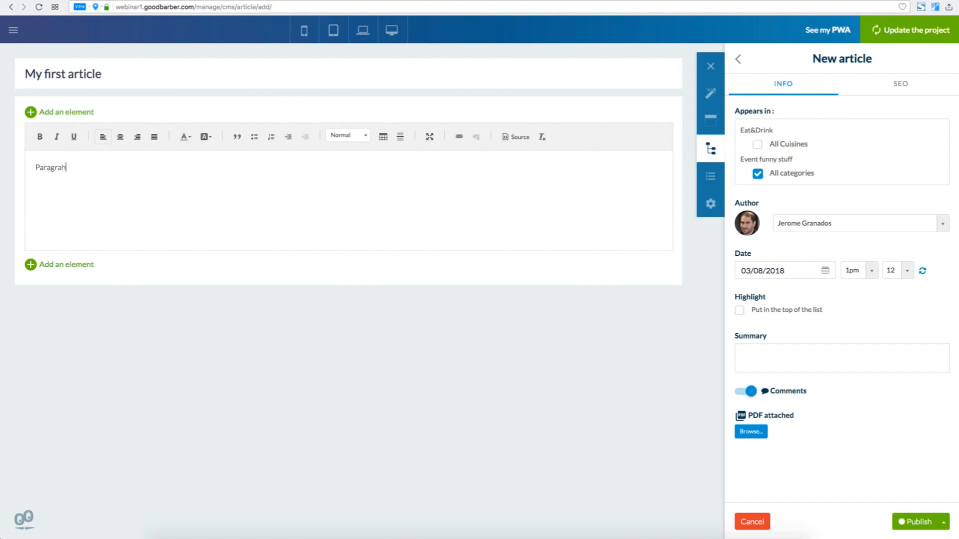
pyautogui.write(' of text')
# Add a photo element below the text using the library bookshelves image from the Unsplash gallery, and preview the article on the phone.
pyautogui.click(31, 268)
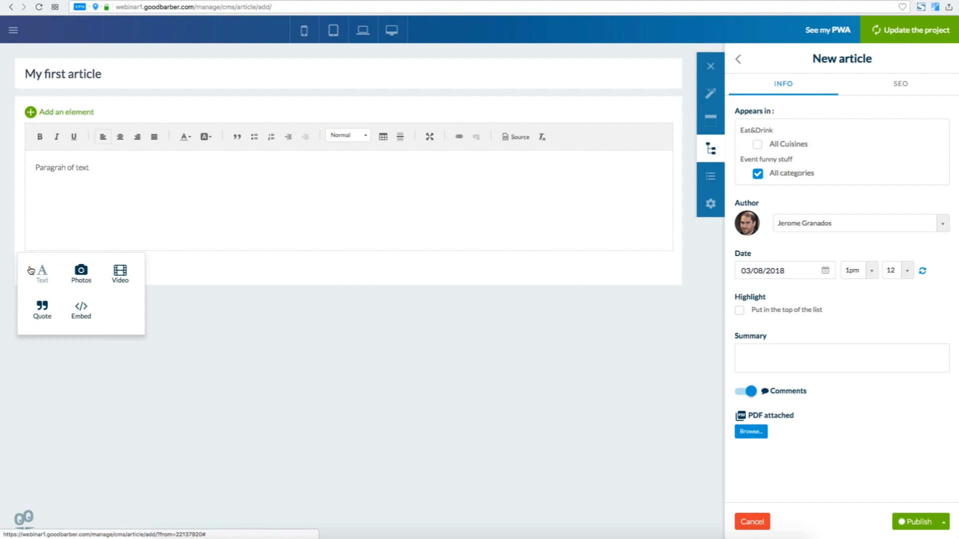
pyautogui.click(82, 272)
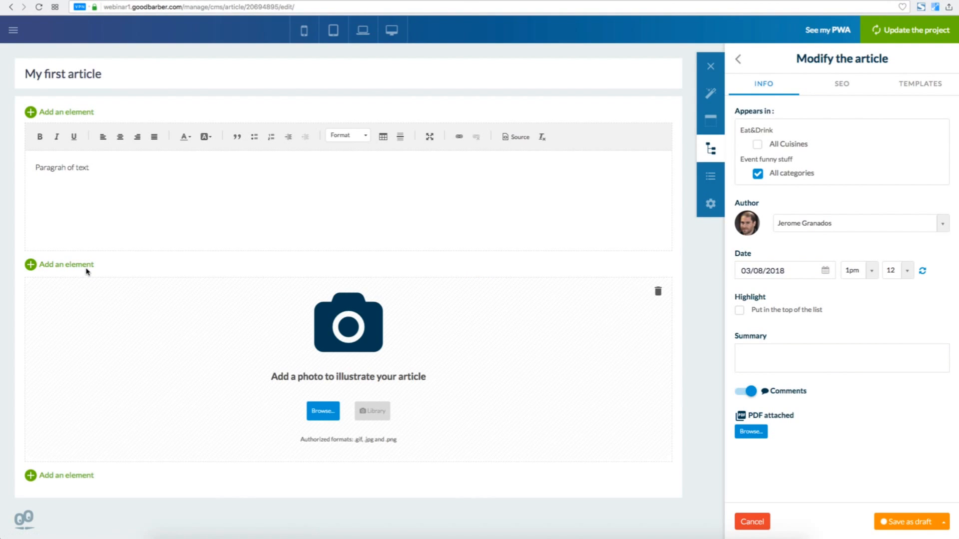
pyautogui.click(380, 418)
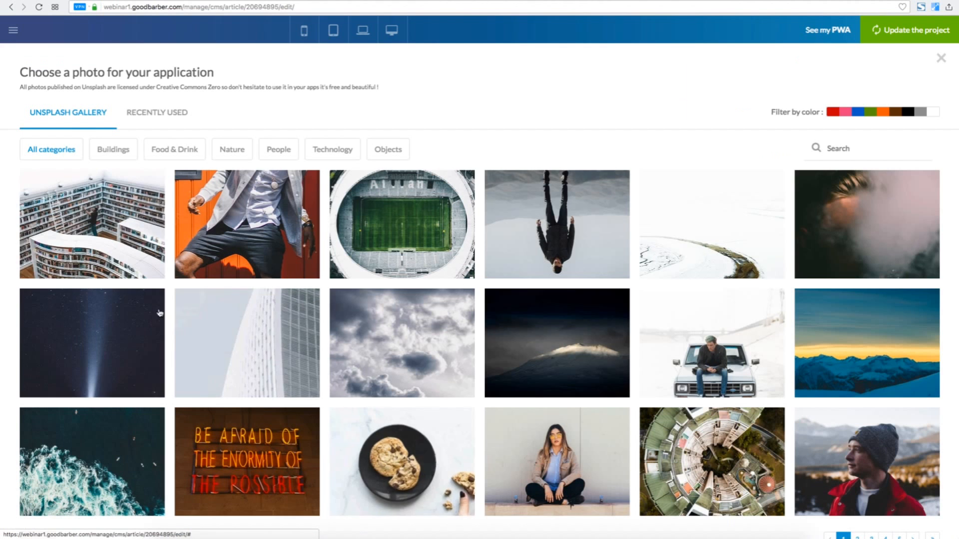
pyautogui.click(123, 229)
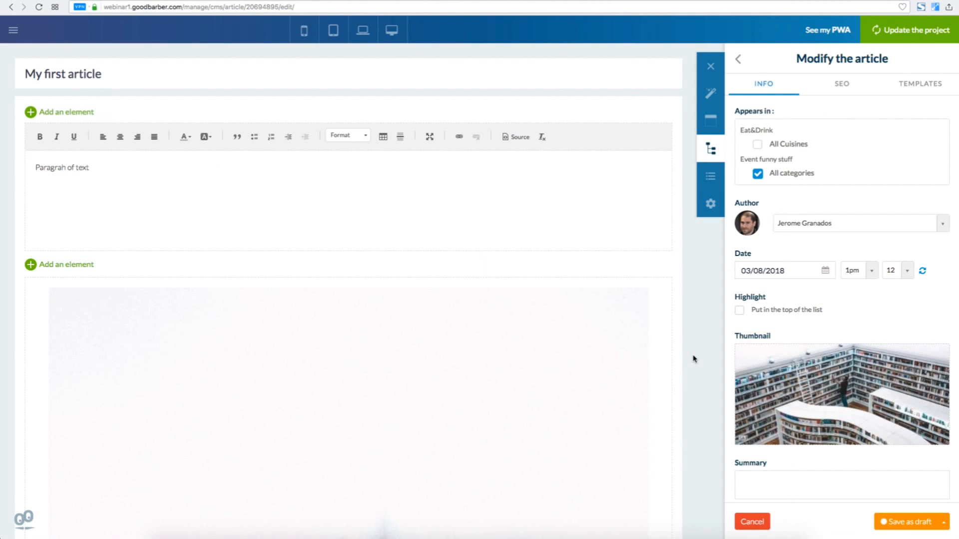
pyautogui.scroll(-3, 694, 358)
pyautogui.scroll(-8, 694, 358)
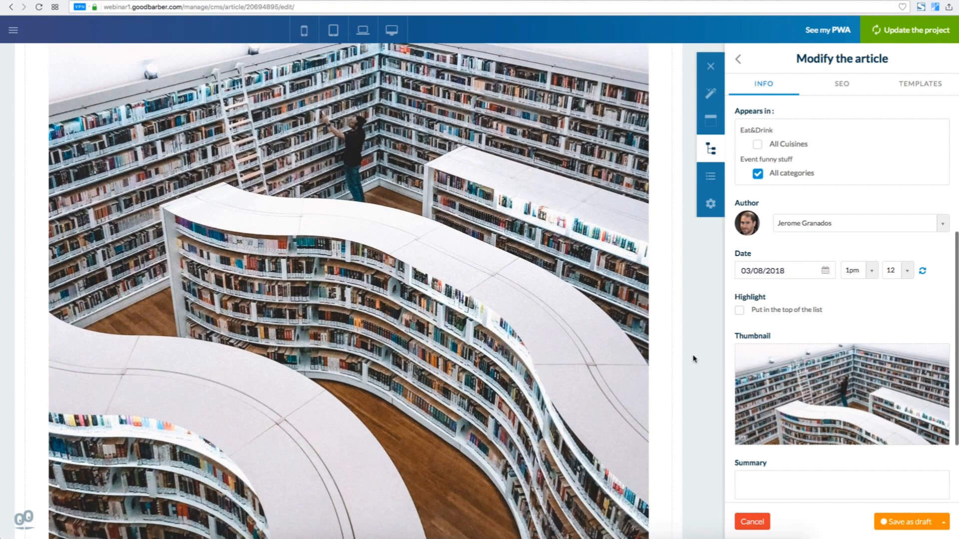
pyautogui.scroll(-5, 694, 358)
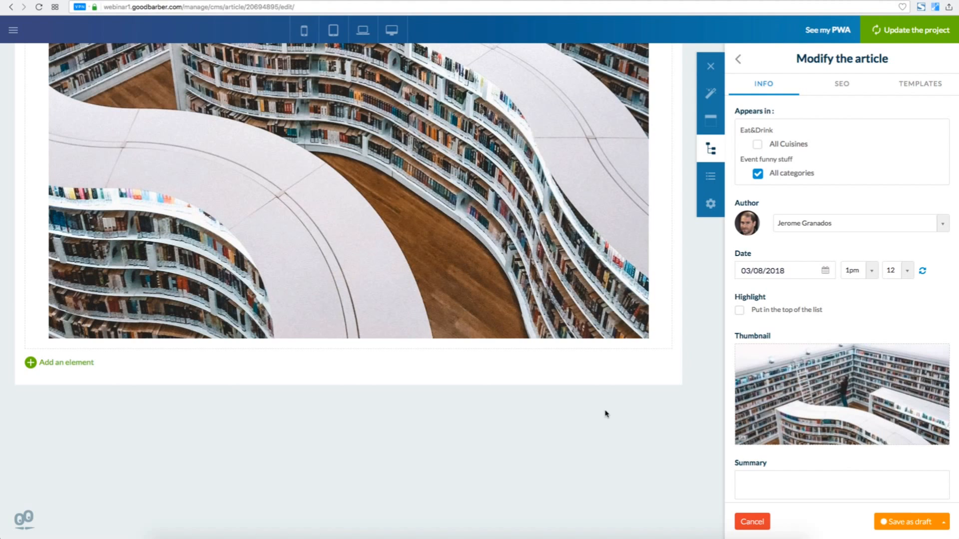
pyautogui.click(304, 31)
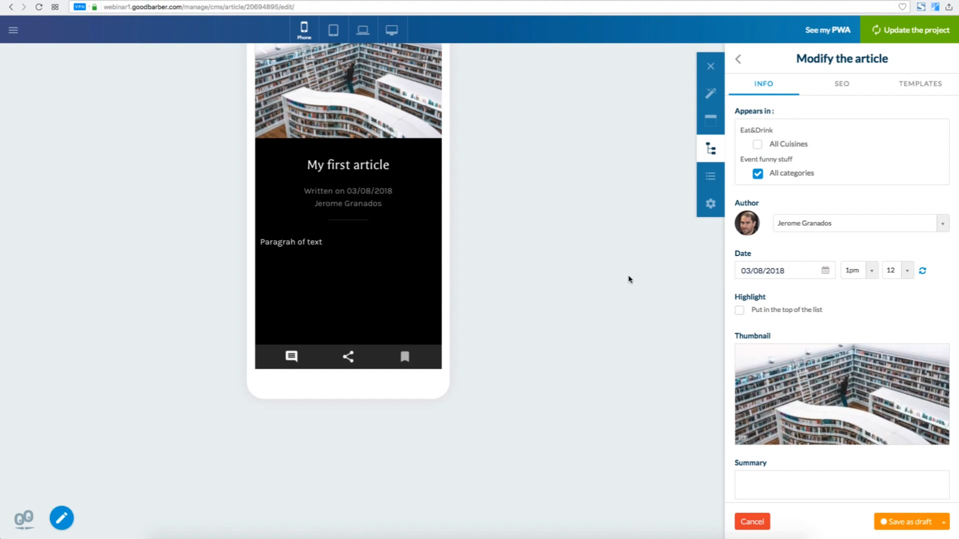
# Apply Template 4 to the Eat&Drink section's list of articles and browse its headline slides in the phone preview.
pyautogui.click(711, 150)
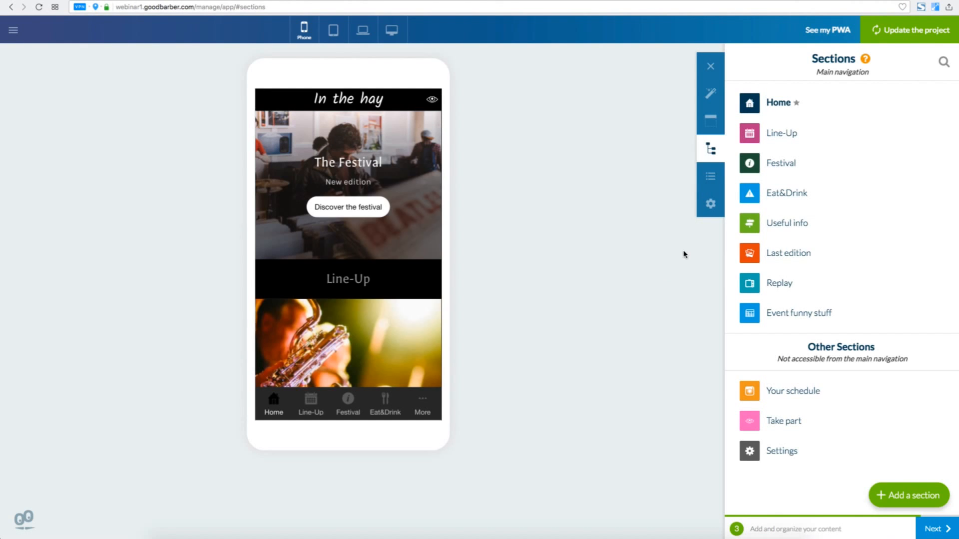
pyautogui.click(782, 195)
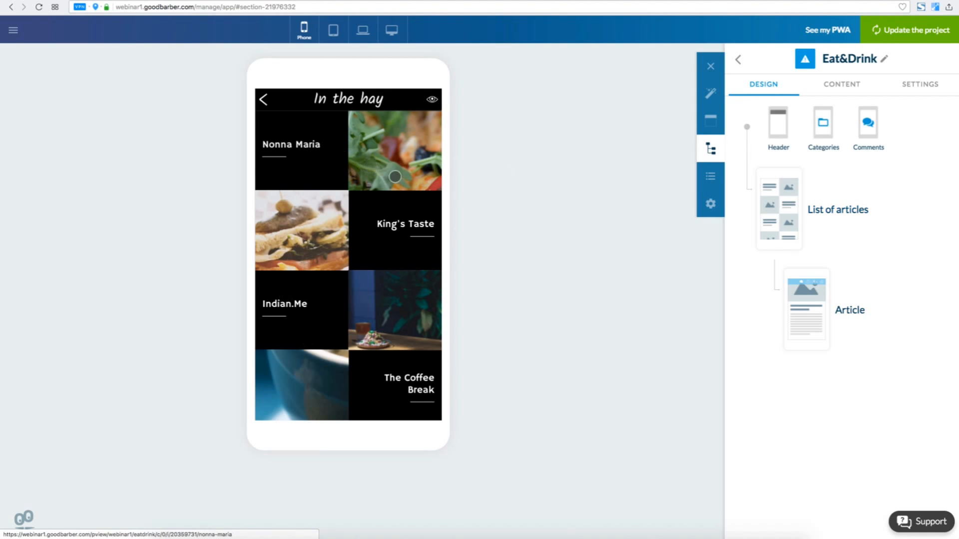
pyautogui.click(830, 209)
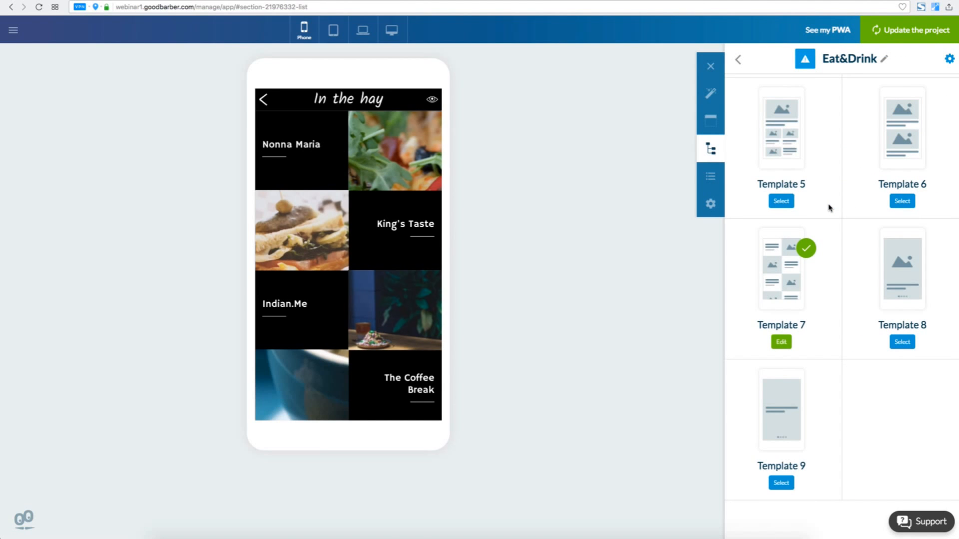
pyautogui.scroll(5, 829, 208)
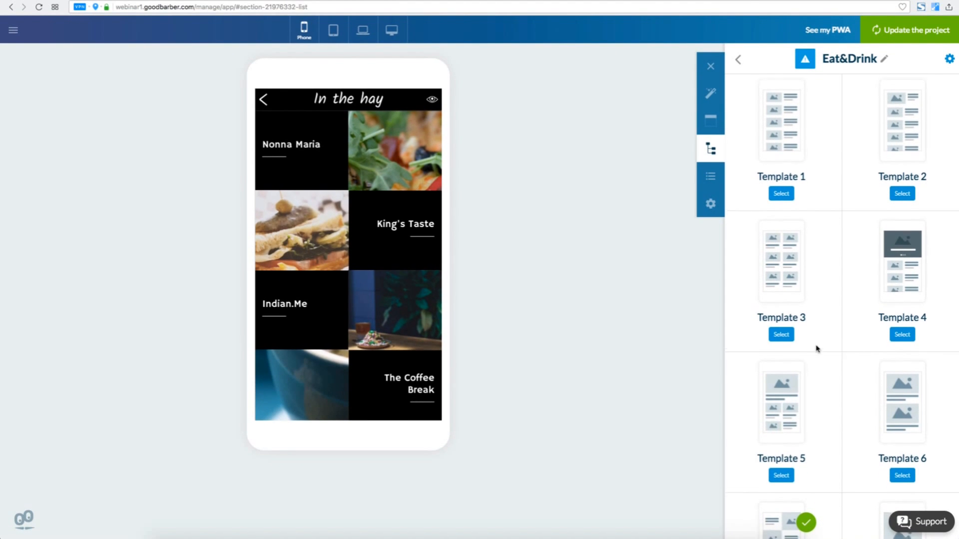
pyautogui.click(903, 335)
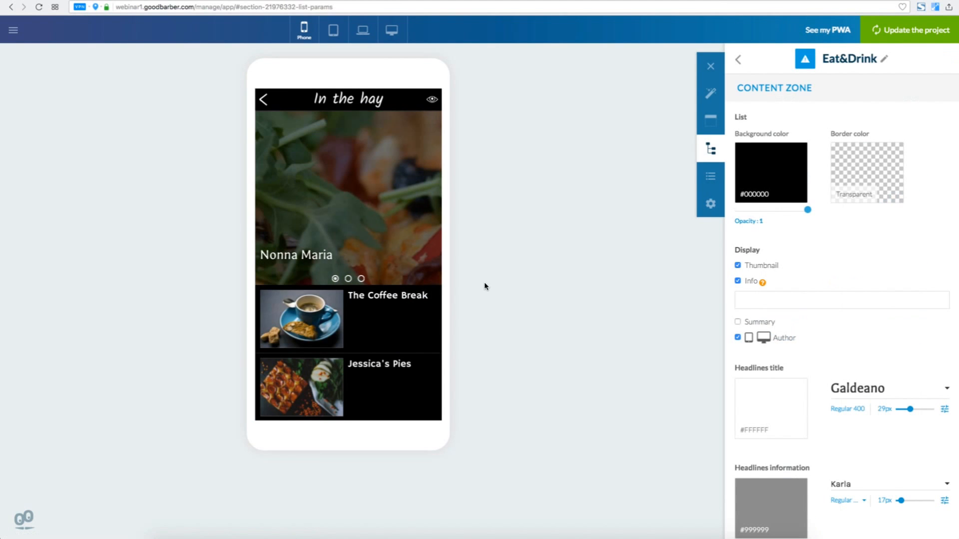
pyautogui.click(349, 279)
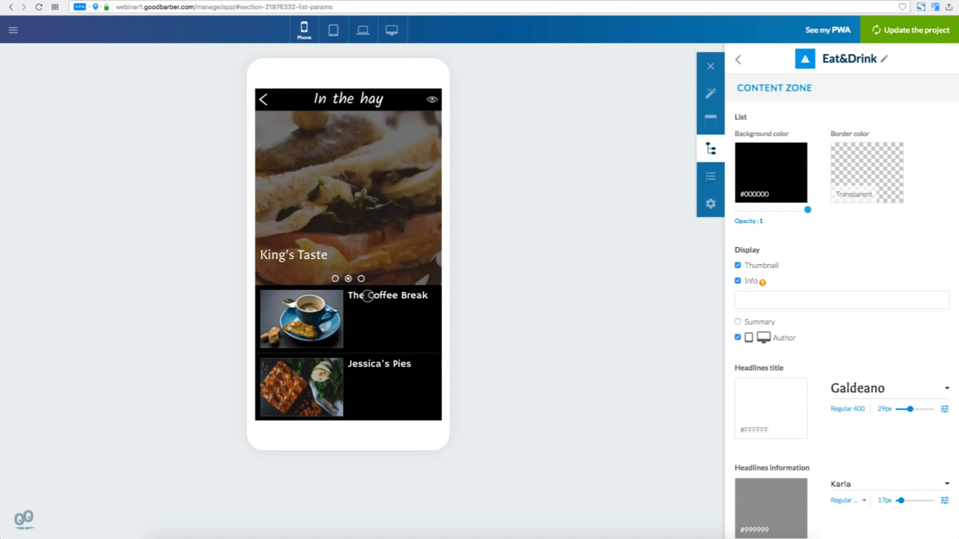
pyautogui.click(361, 279)
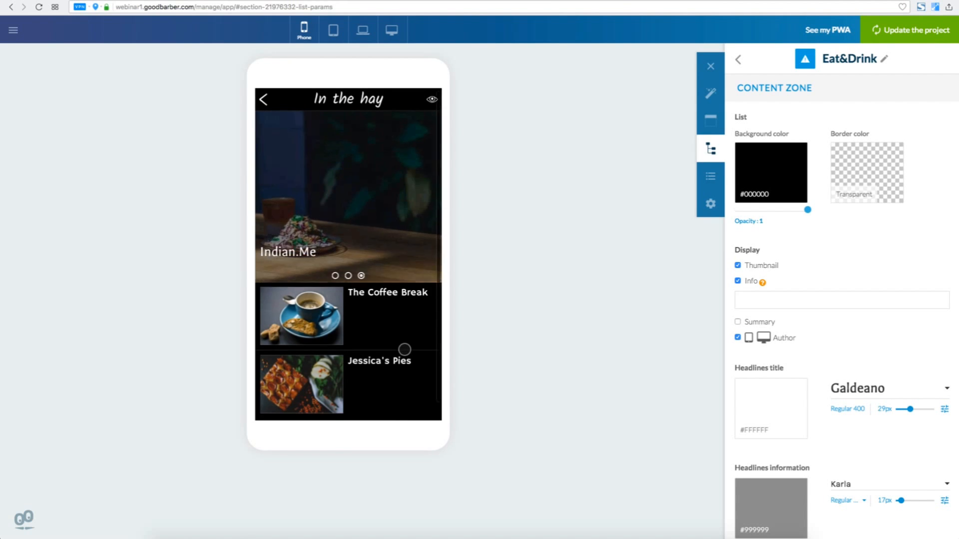
pyautogui.scroll(-2, 402, 348)
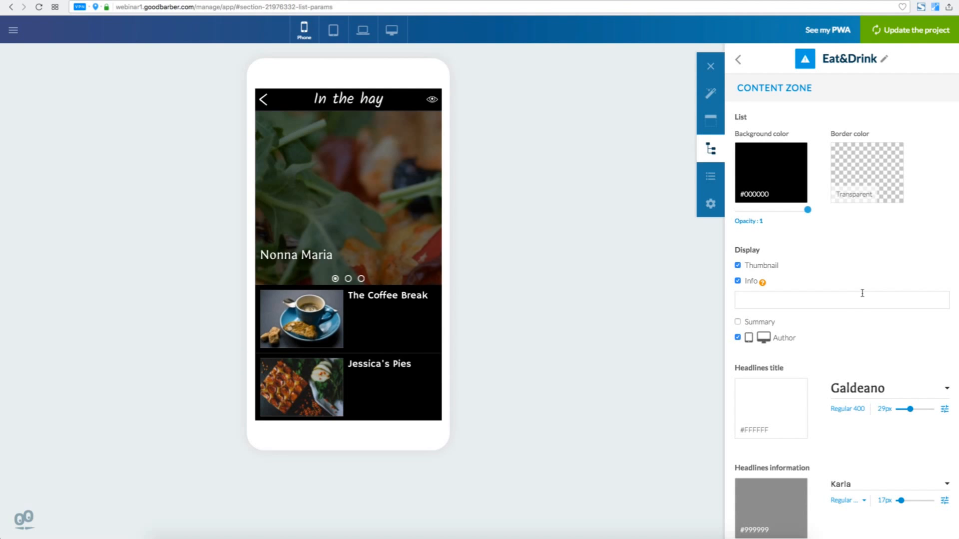
# Switch the Eat&Drink section's article page design to Template 1.
pyautogui.click(739, 61)
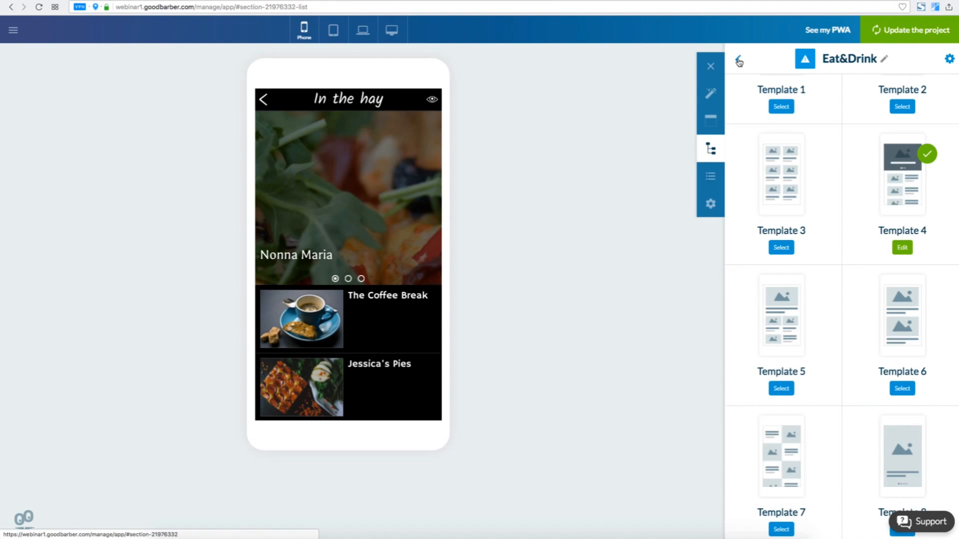
pyautogui.click(739, 61)
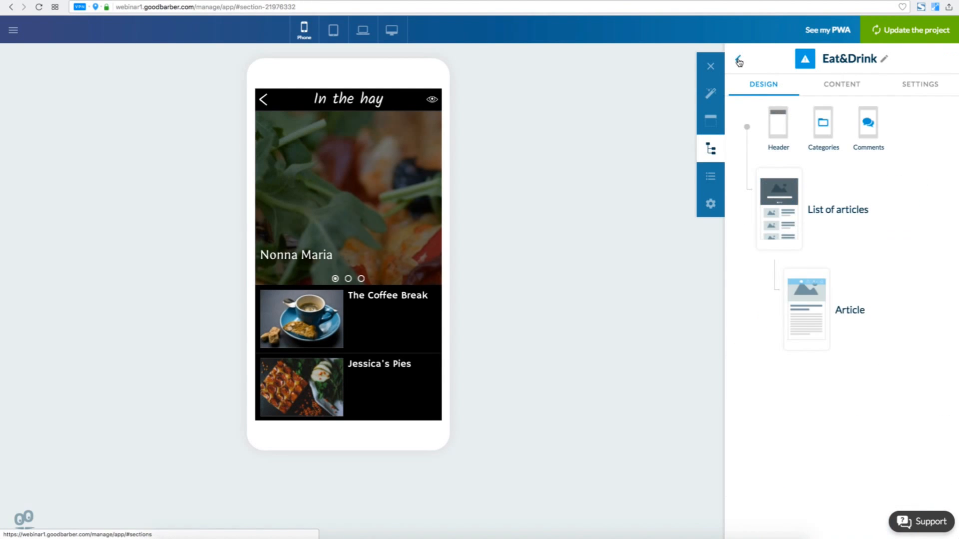
pyautogui.click(805, 317)
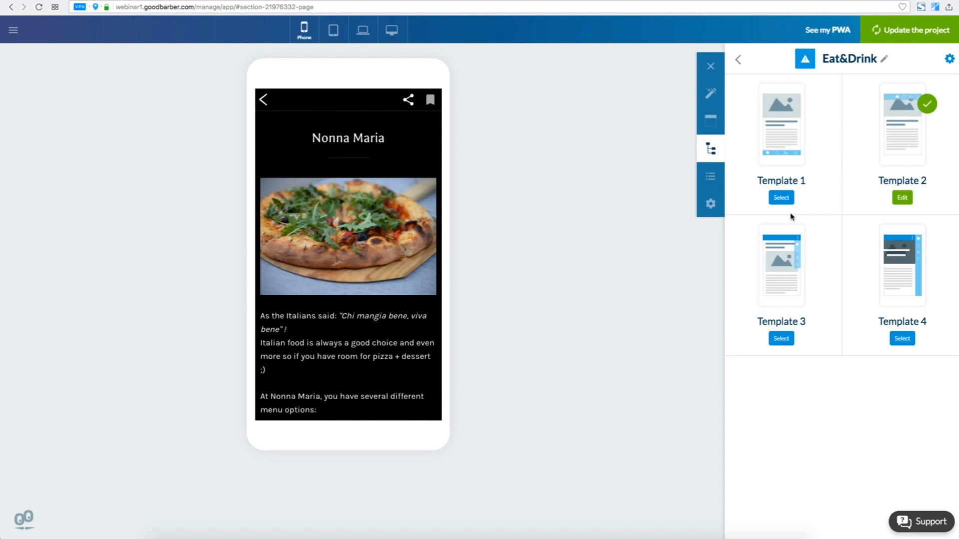
pyautogui.click(781, 198)
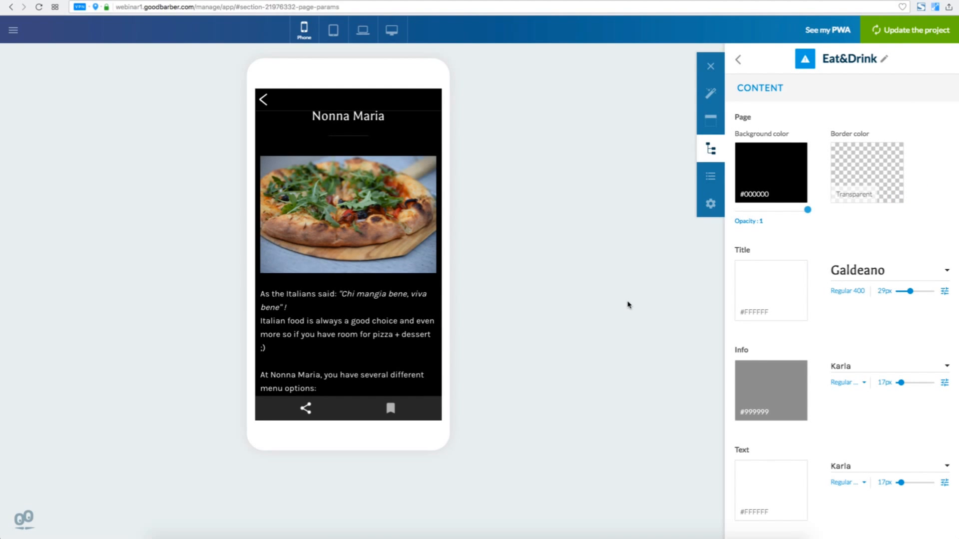
# Open the Home section's structure and examine the templates and content source available for its Line-Up widget.
pyautogui.click(710, 152)
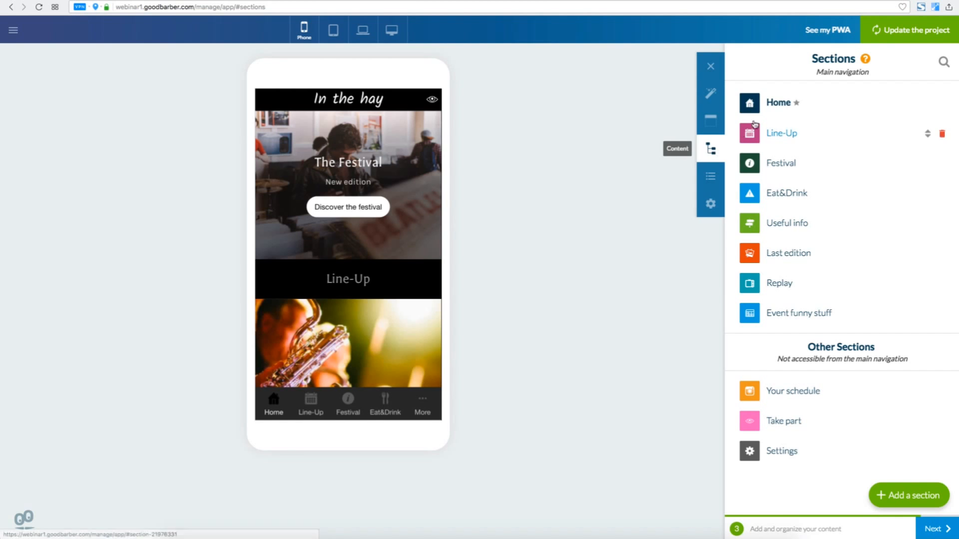
pyautogui.click(784, 104)
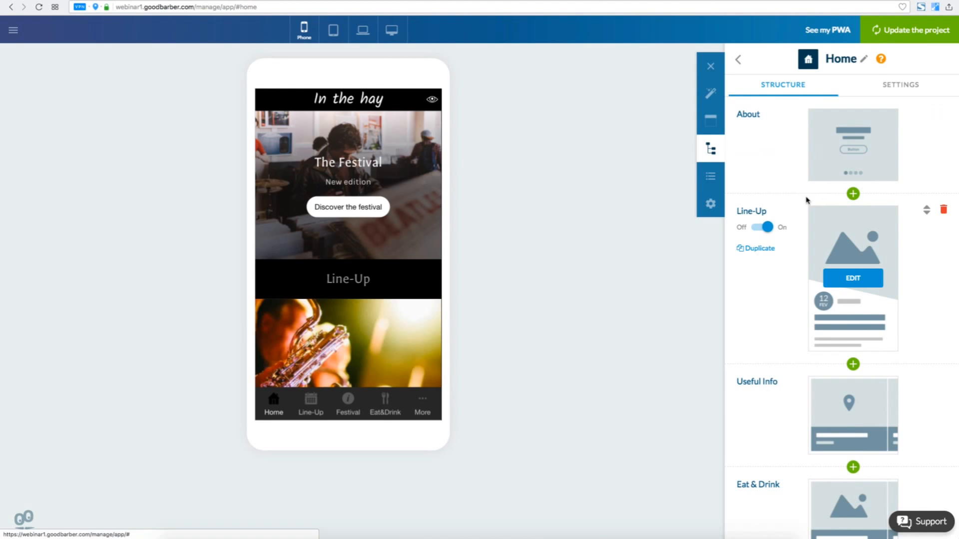
pyautogui.click(853, 194)
pyautogui.click(854, 278)
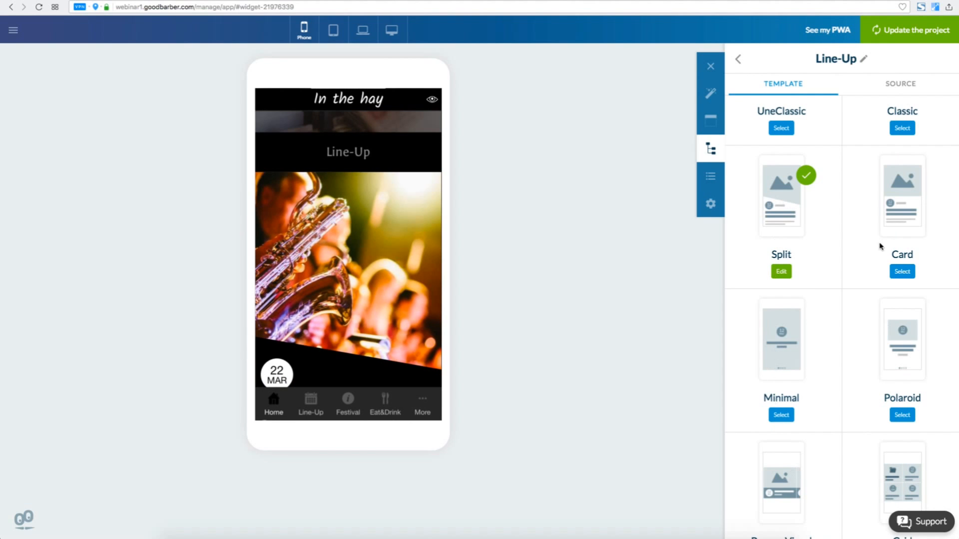
pyautogui.scroll(-3, 824, 410)
pyautogui.scroll(-2, 824, 411)
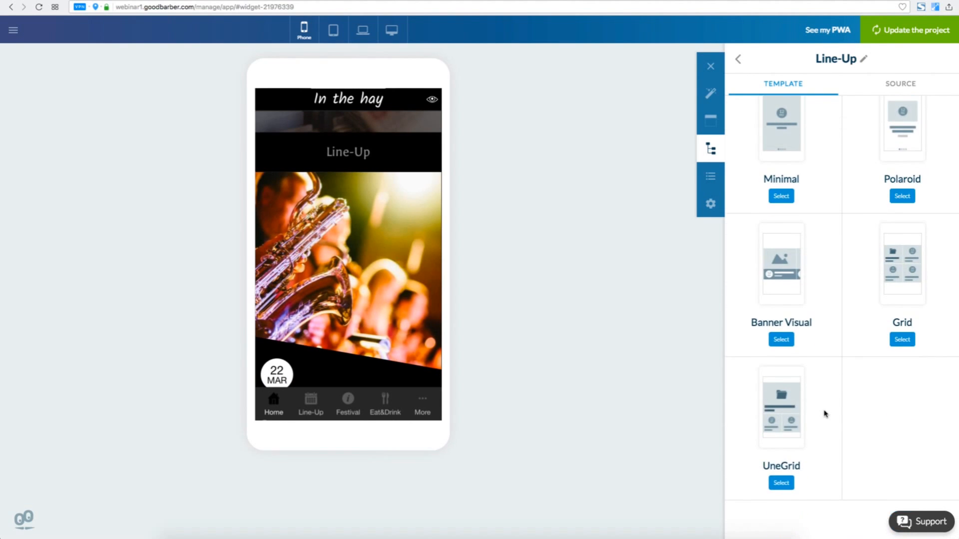
pyautogui.scroll(6, 824, 411)
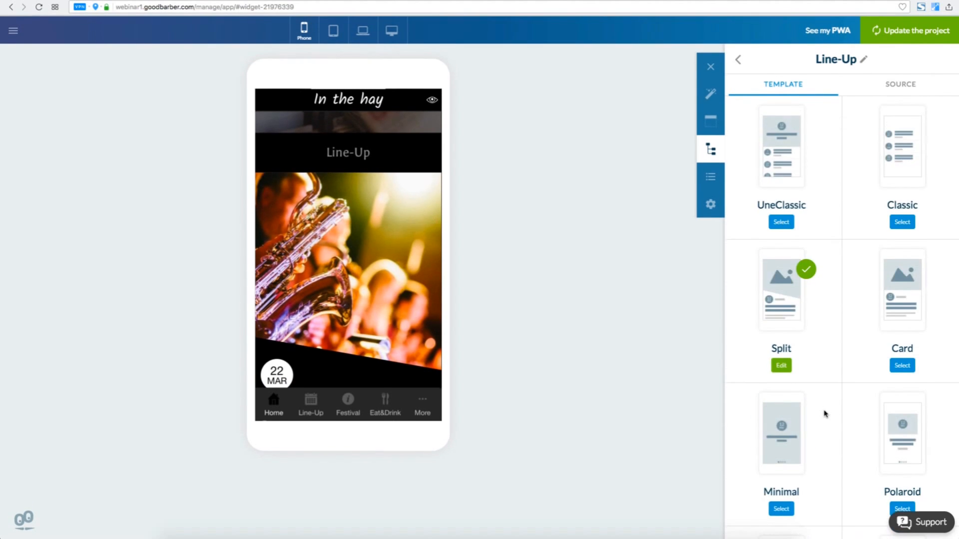
pyautogui.click(897, 87)
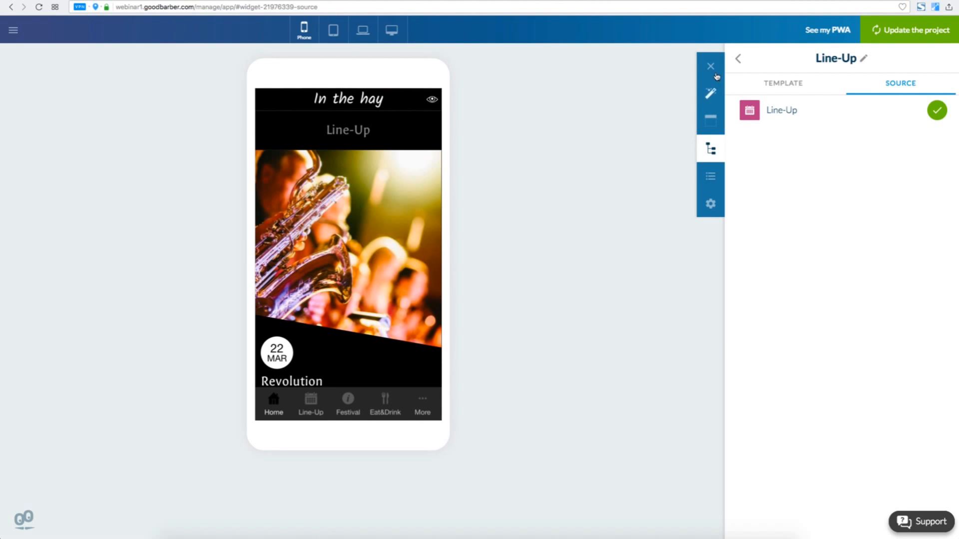
# Publish the pending modifications to the Progressive Web App from the wizard's publication stage.
pyautogui.click(710, 94)
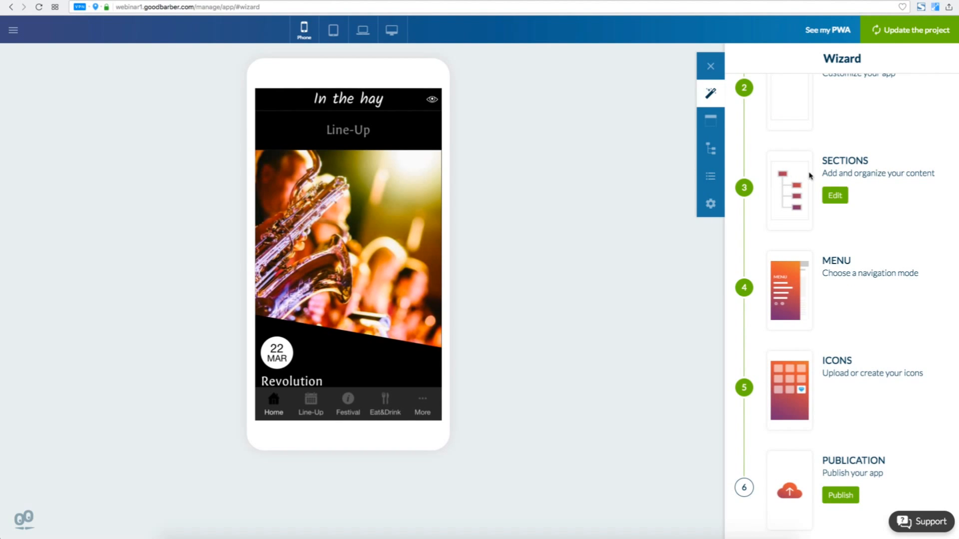
pyautogui.moveTo(827, 294)
pyautogui.moveTo(830, 368)
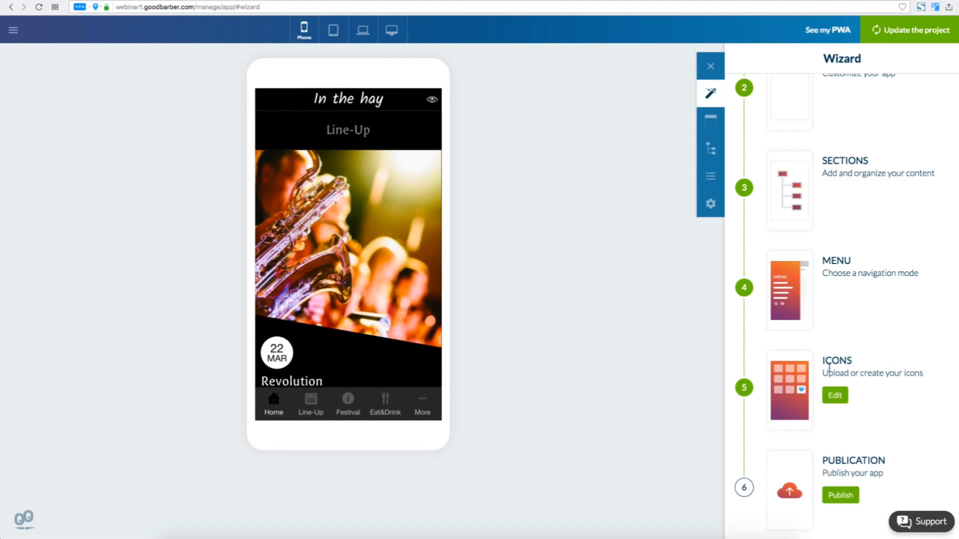
pyautogui.click(848, 496)
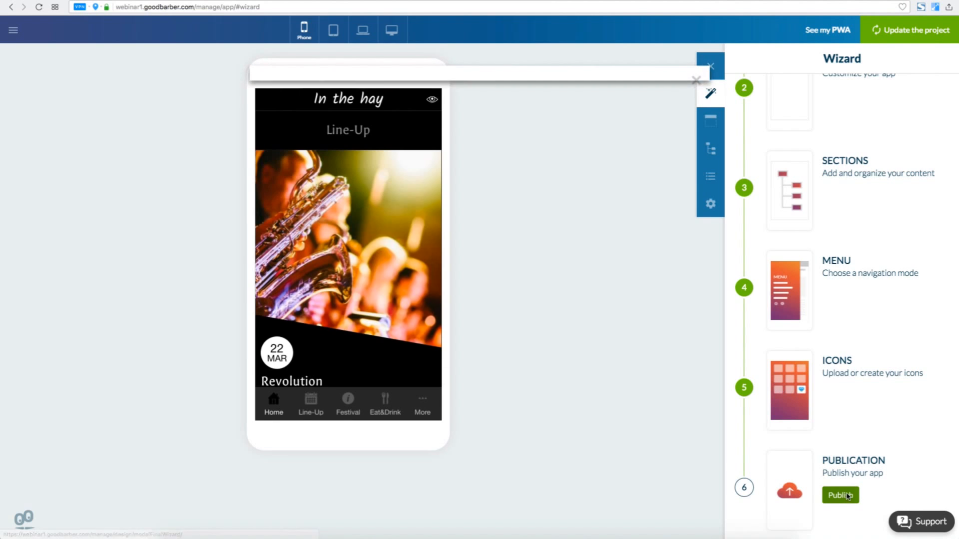
pyautogui.click(605, 290)
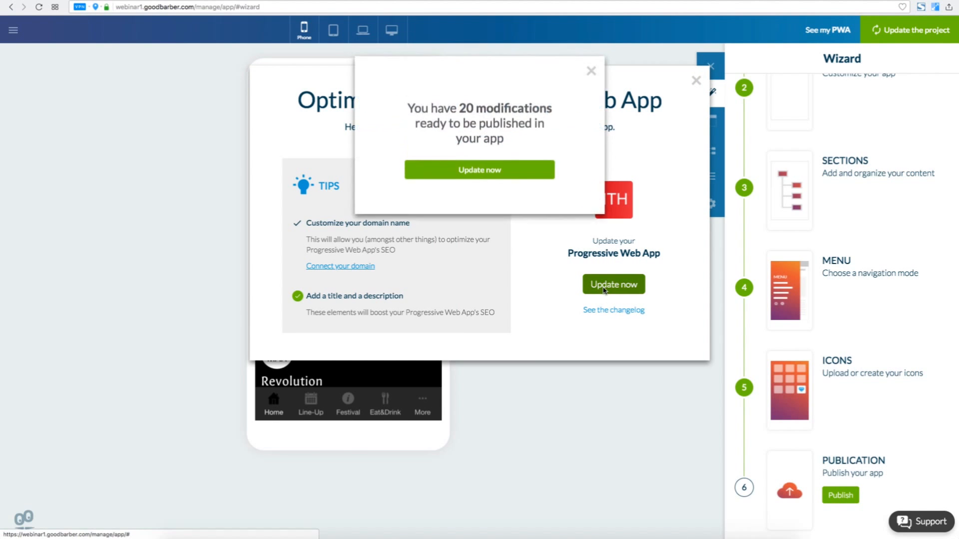
pyautogui.click(488, 179)
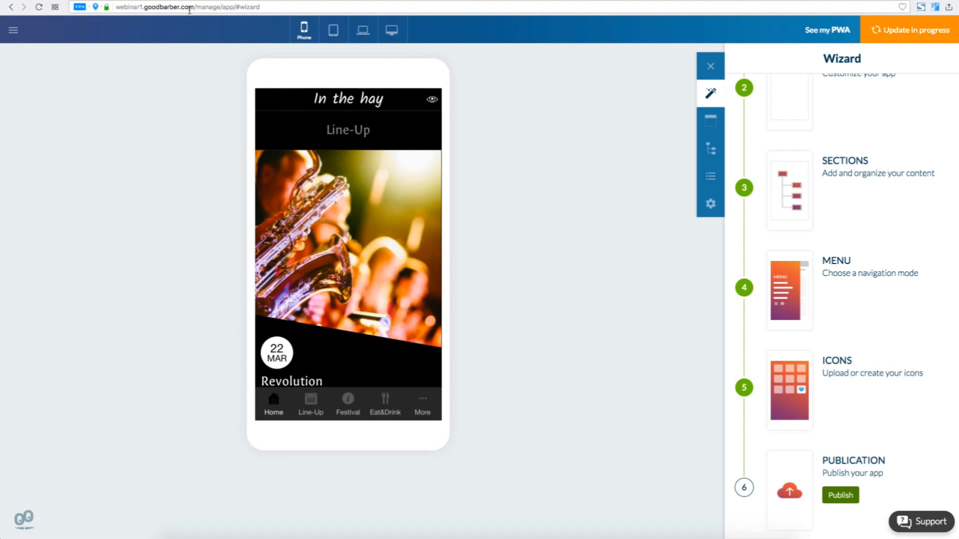
# View the domain type options in the custom domain name setup and return to the app builder.
pyautogui.click(13, 33)
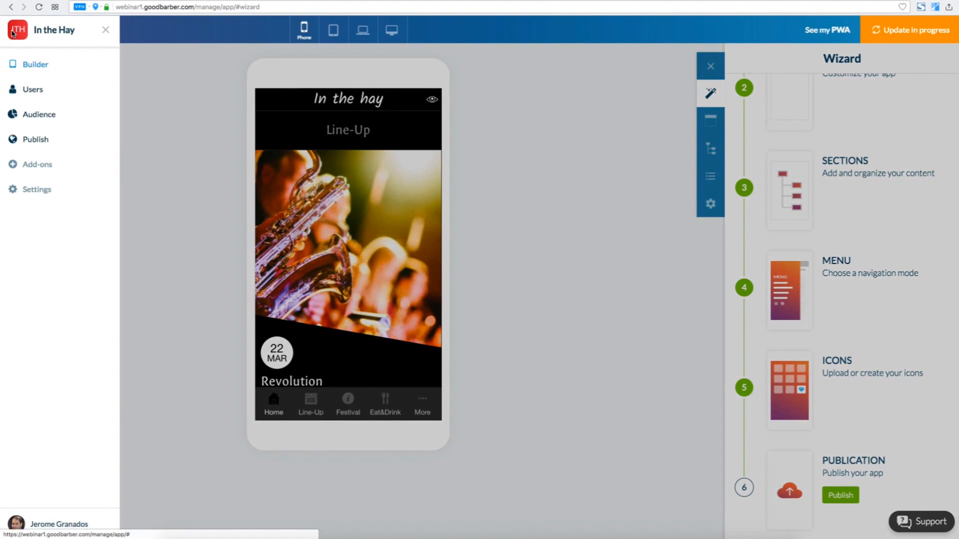
pyautogui.click(32, 142)
pyautogui.click(55, 198)
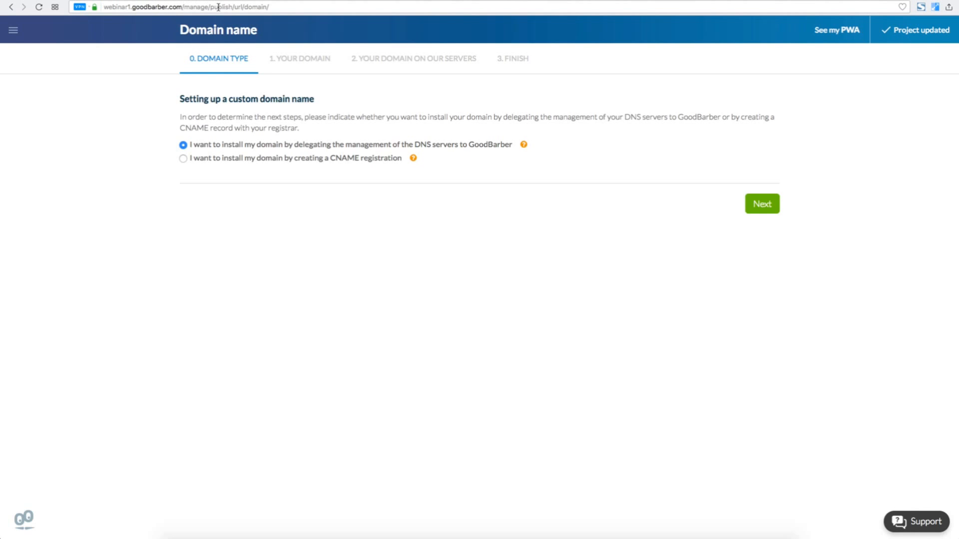
pyautogui.click(14, 35)
pyautogui.click(28, 68)
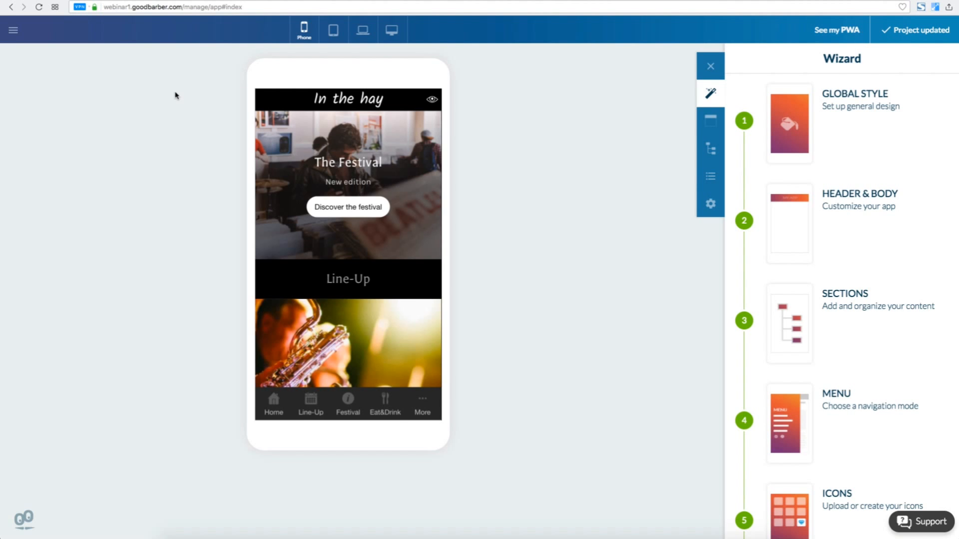
# Open the project's Add-ons catalogue and examine the extensions offered in each category, from Local Business through Advanced options.
pyautogui.click(14, 32)
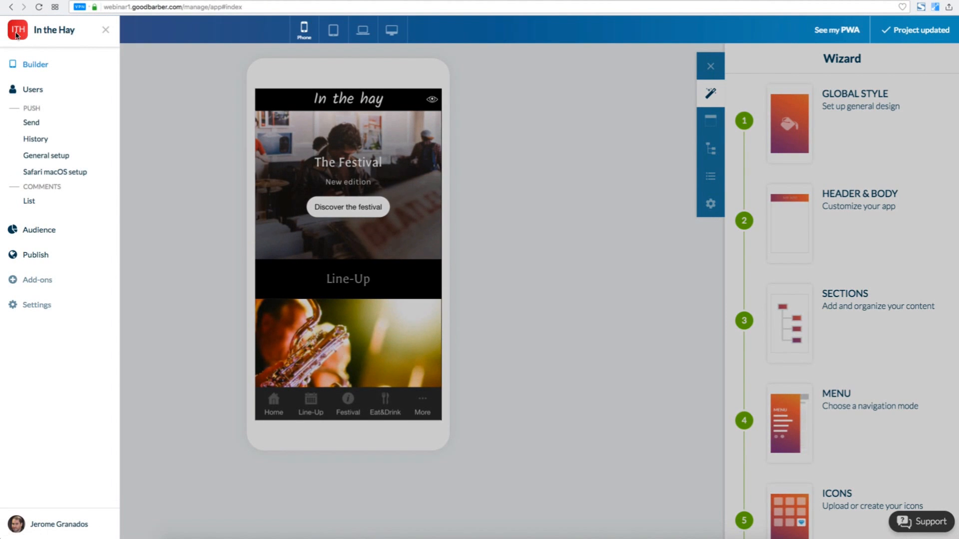
pyautogui.click(29, 283)
pyautogui.click(33, 201)
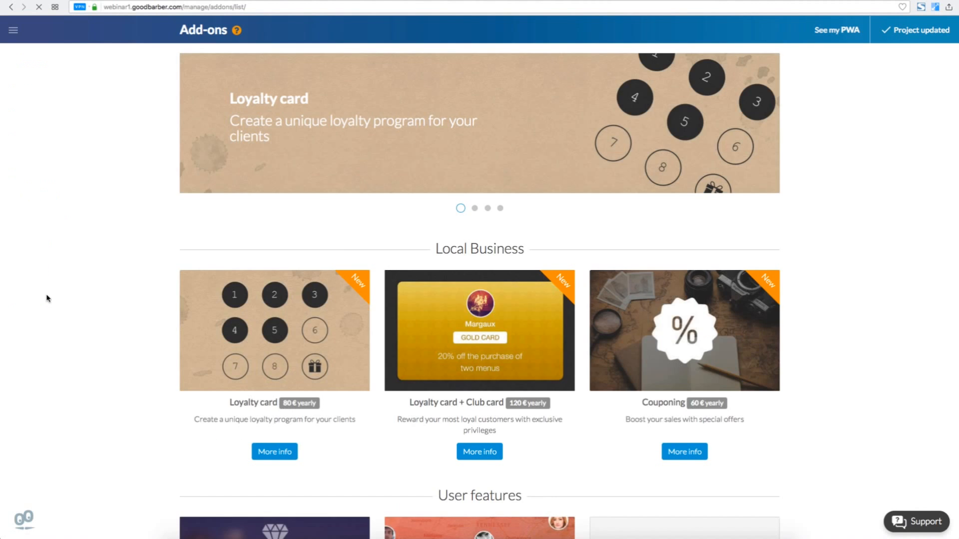
pyautogui.scroll(-5, 83, 346)
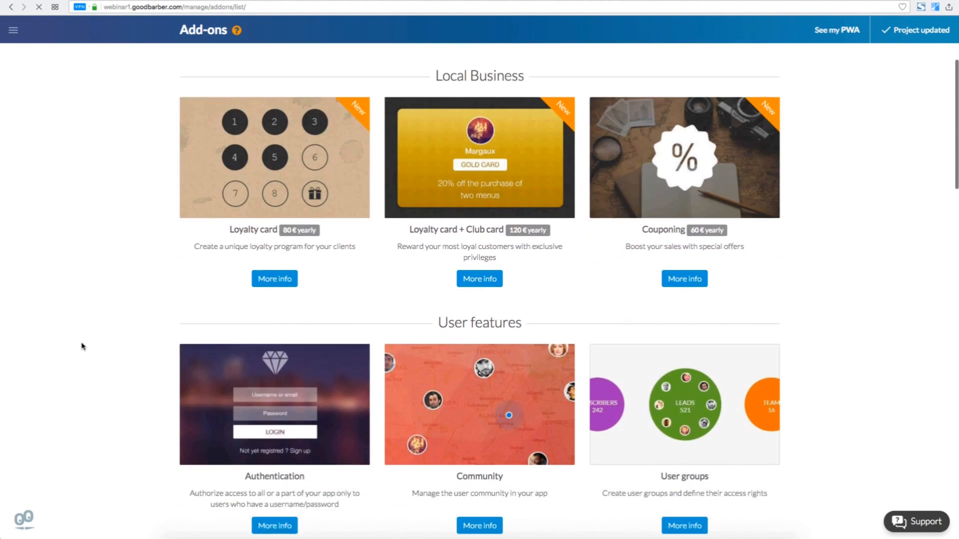
pyautogui.scroll(-9, 82, 347)
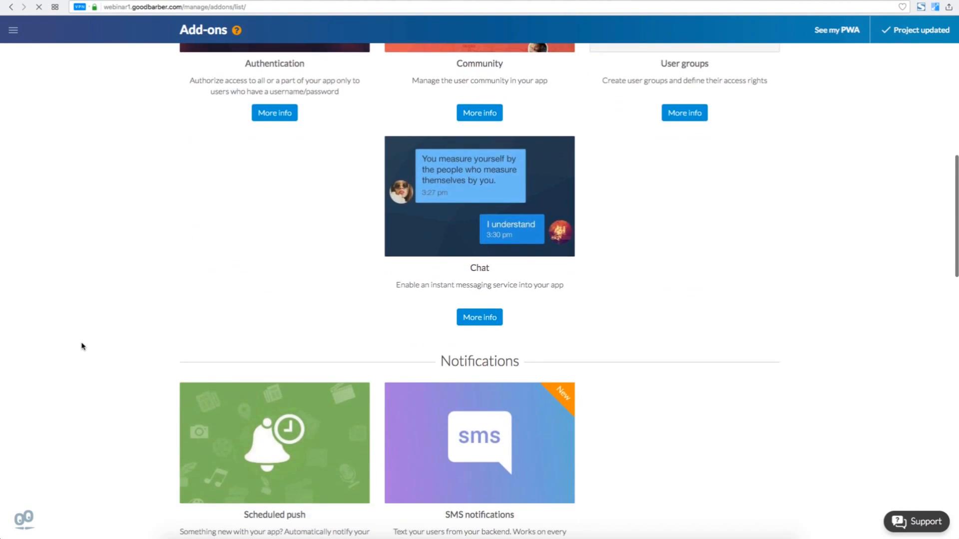
pyautogui.scroll(-1, 82, 346)
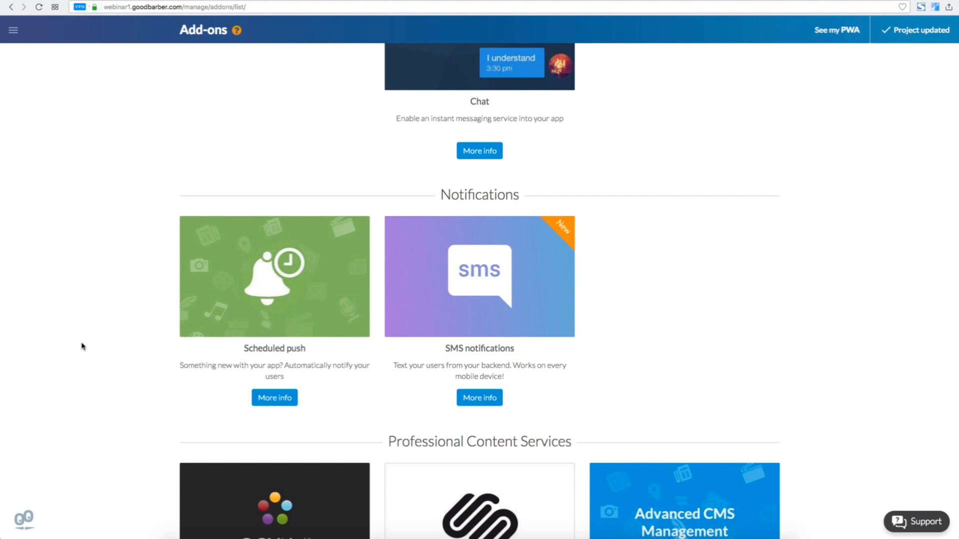
pyautogui.scroll(-1, 82, 346)
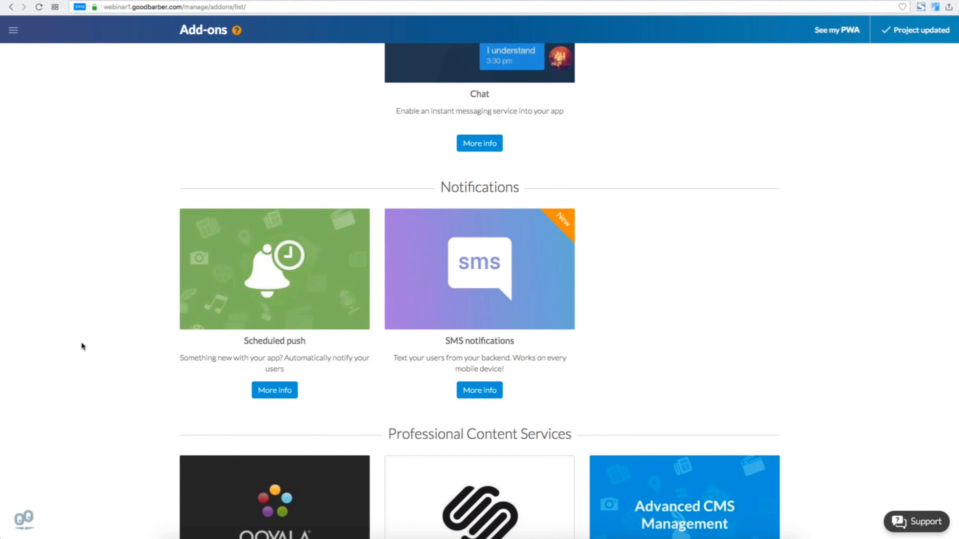
pyautogui.scroll(-10, 83, 346)
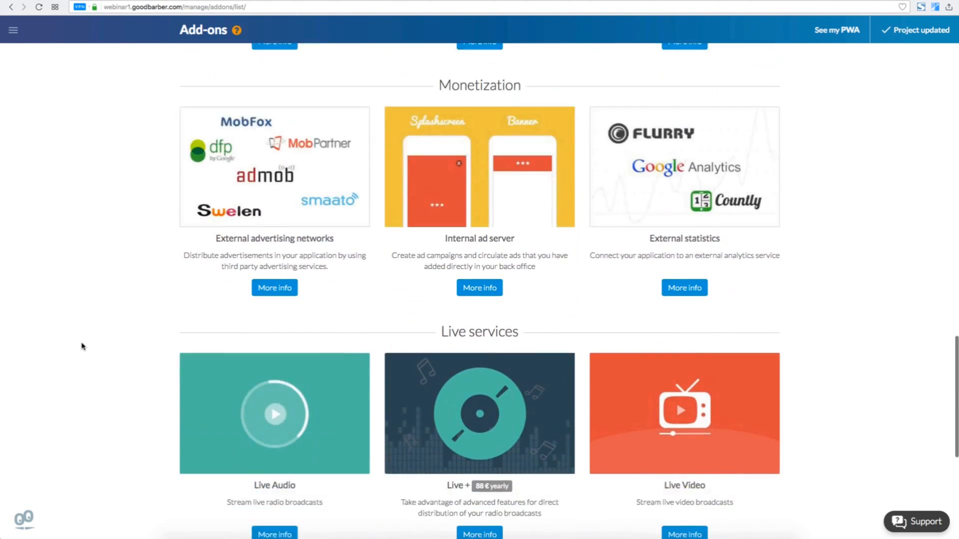
pyautogui.scroll(-7, 83, 346)
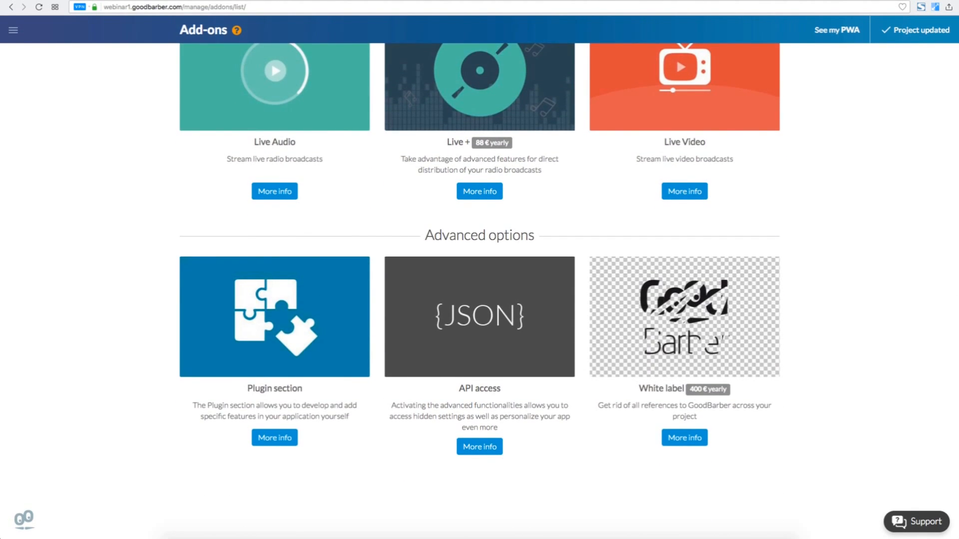
pyautogui.click(677, 0)
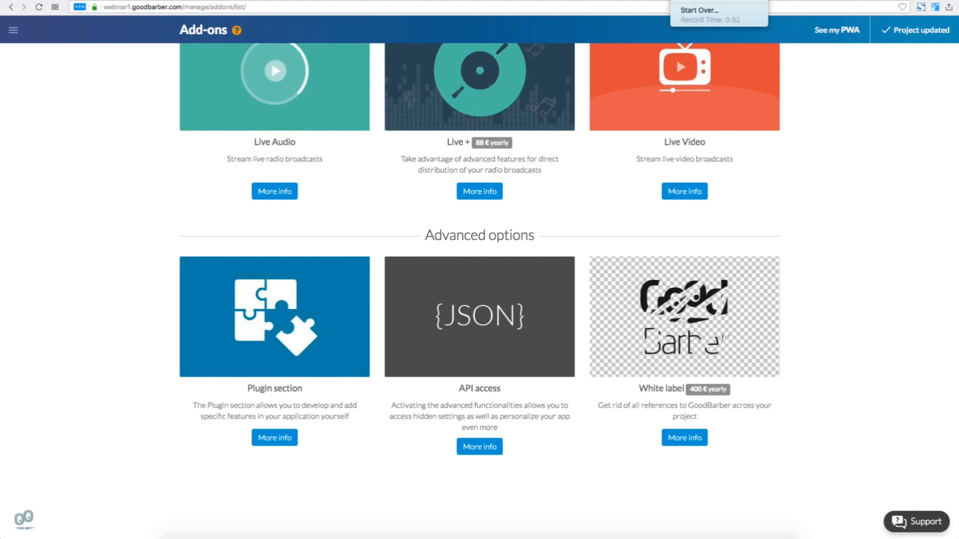